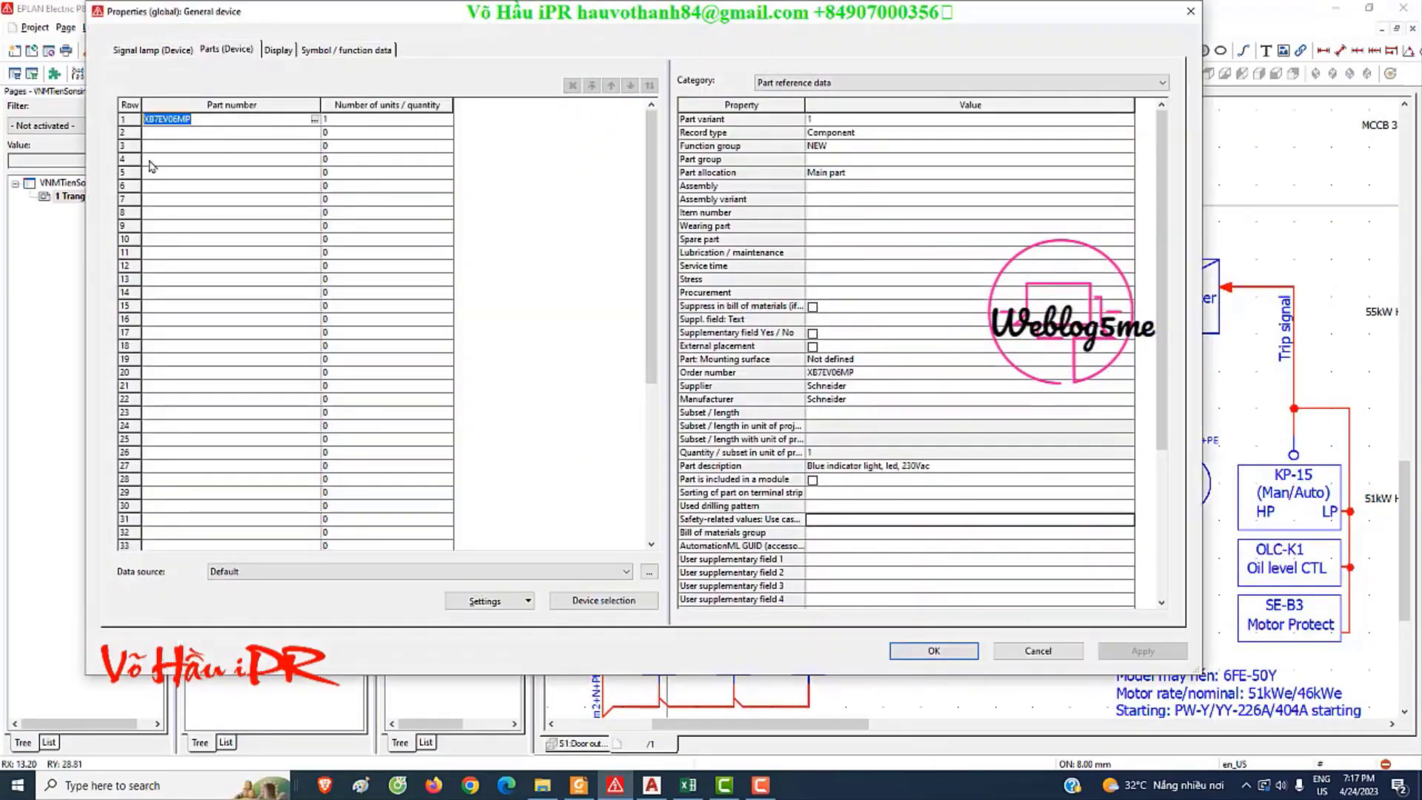
- Open the outside face of the S1 door and switch on its placement grid
left_click_drag(130, 173, 129, 386)
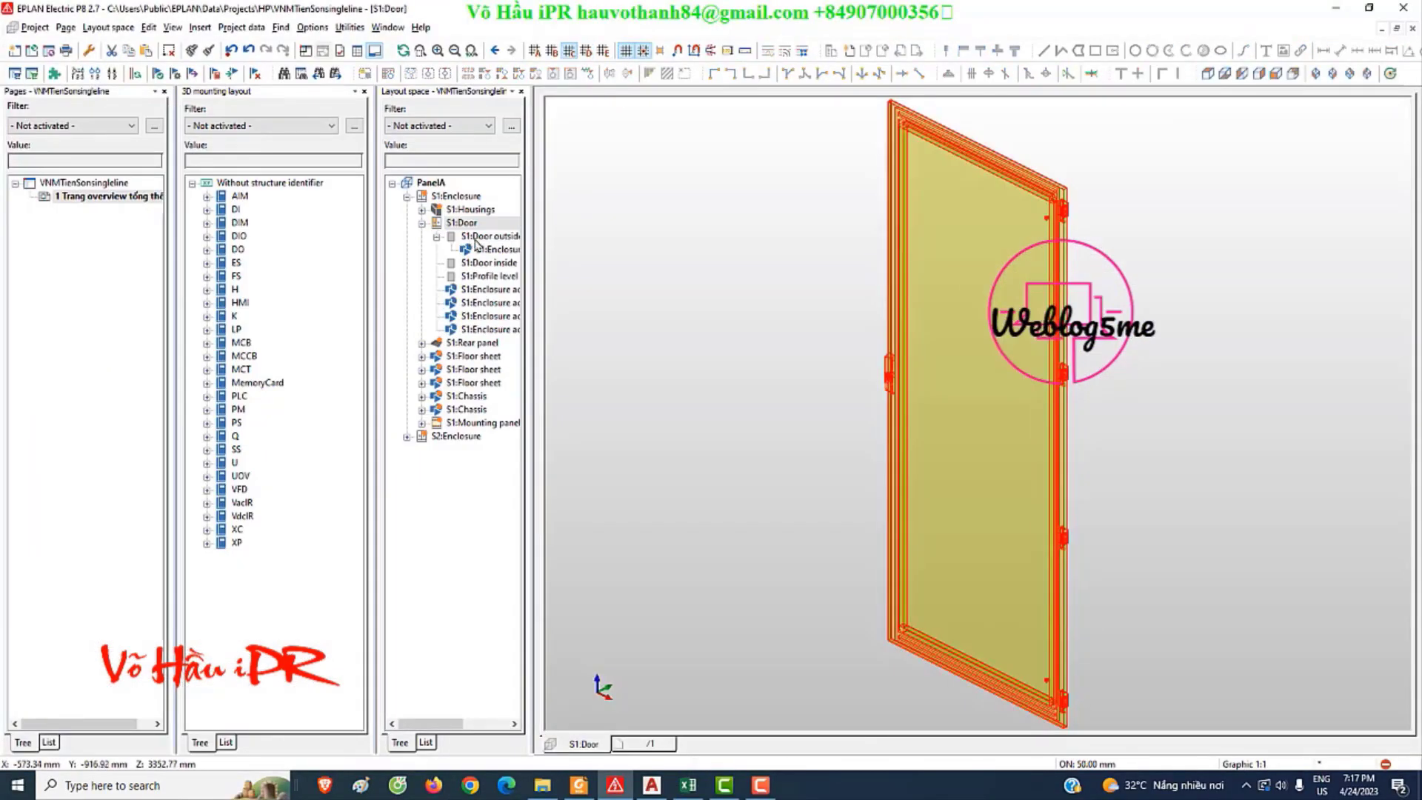
double_click(478, 236)
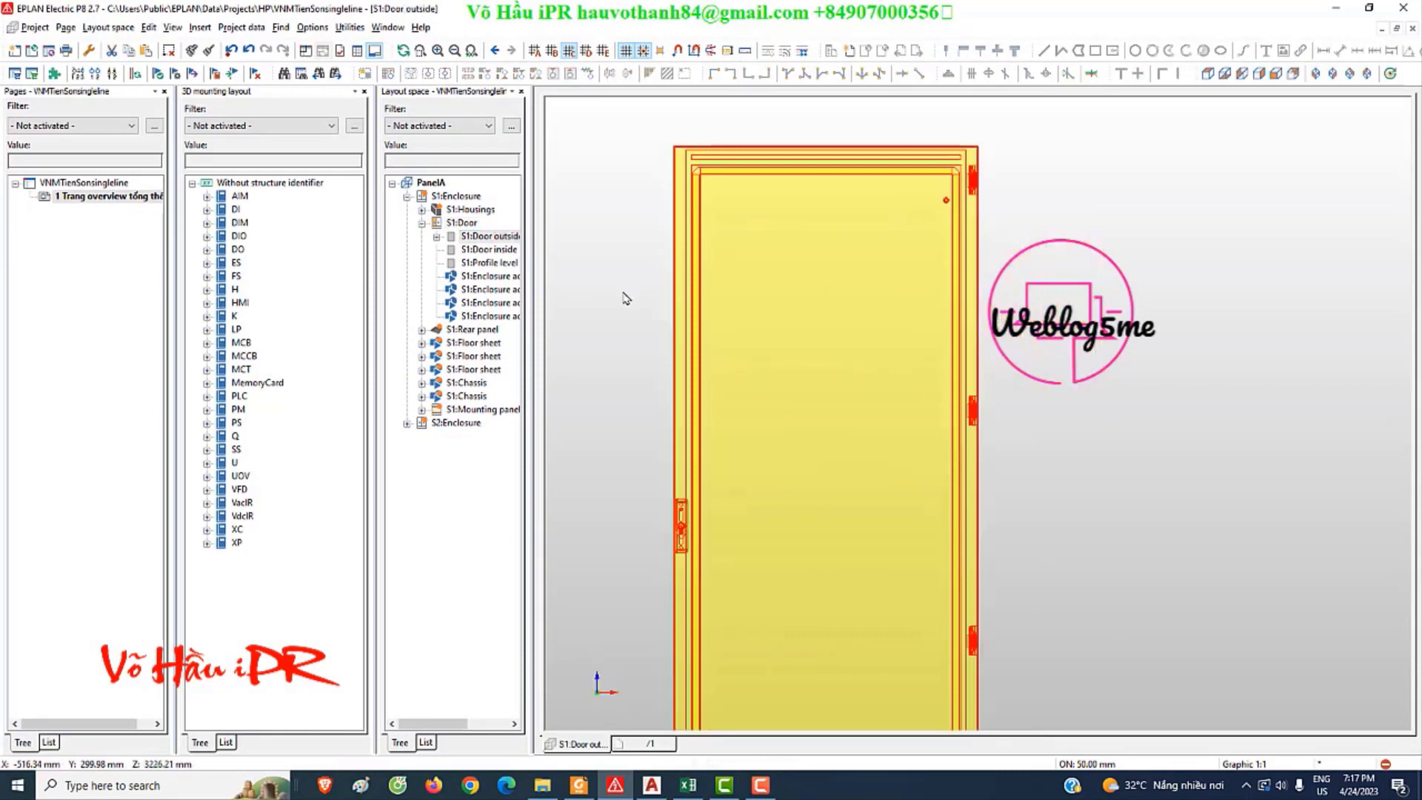
right_click(1069, 254)
left_click(659, 51)
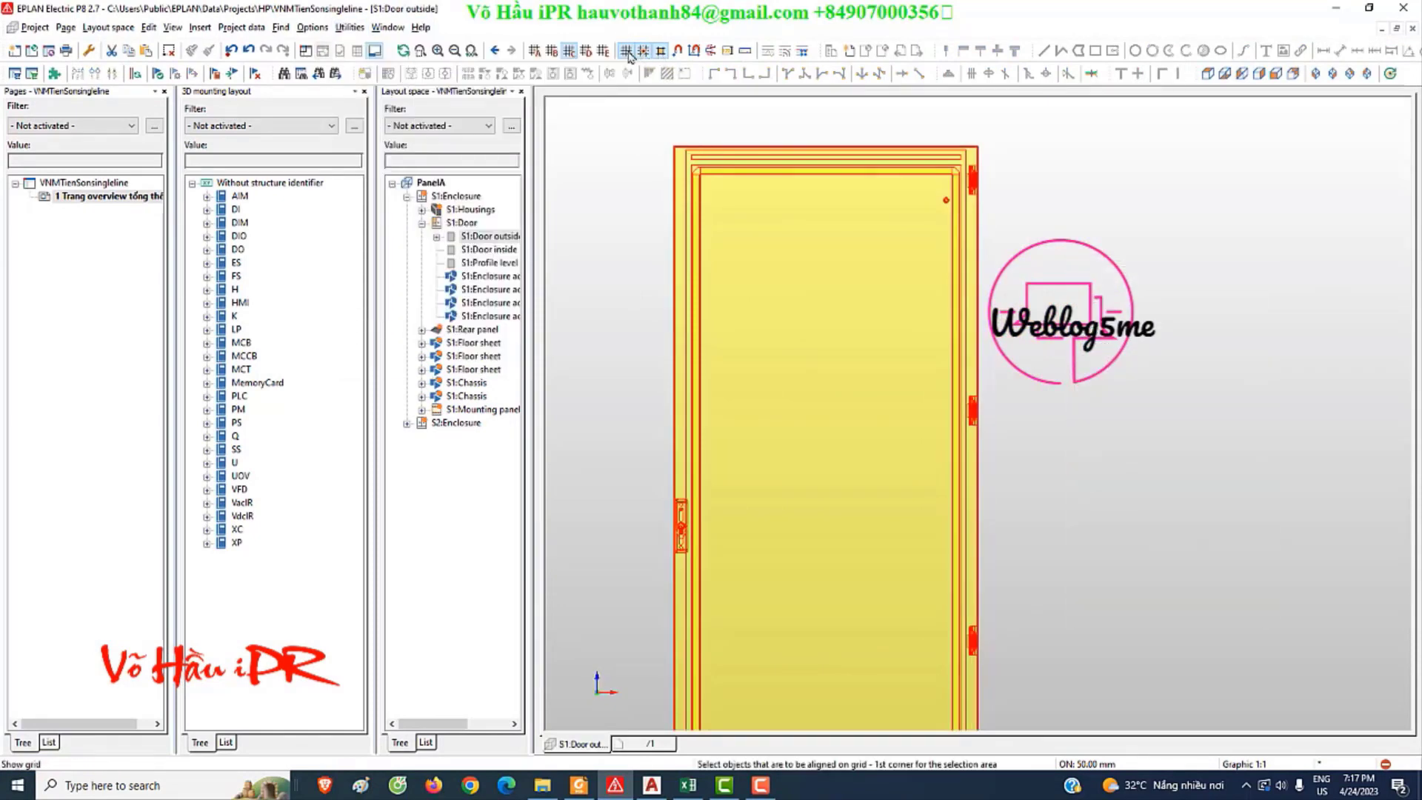
- Place pilot lights H1–H4 (part SE.XB7EV04MP) in a row on the door, then open the settings
left_click(206, 289)
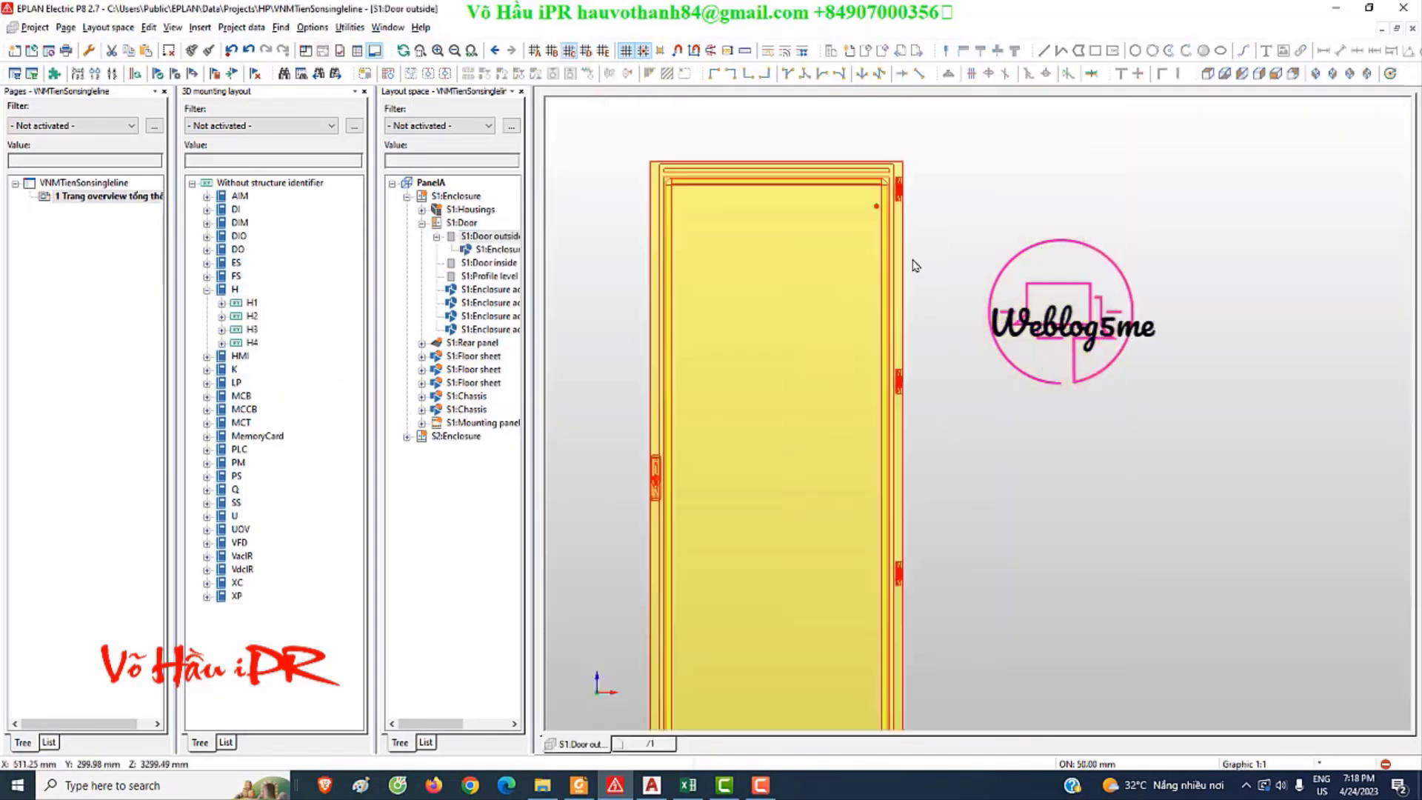
left_click(221, 303)
left_click_drag(290, 315, 672, 223)
left_click(222, 329)
left_click_drag(290, 342, 710, 224)
left_click(222, 355)
left_click_drag(289, 369, 748, 224)
left_click(222, 382)
left_click_drag(290, 396, 788, 223)
right_click(650, 237)
left_click(350, 27)
mouse_move(413, 176)
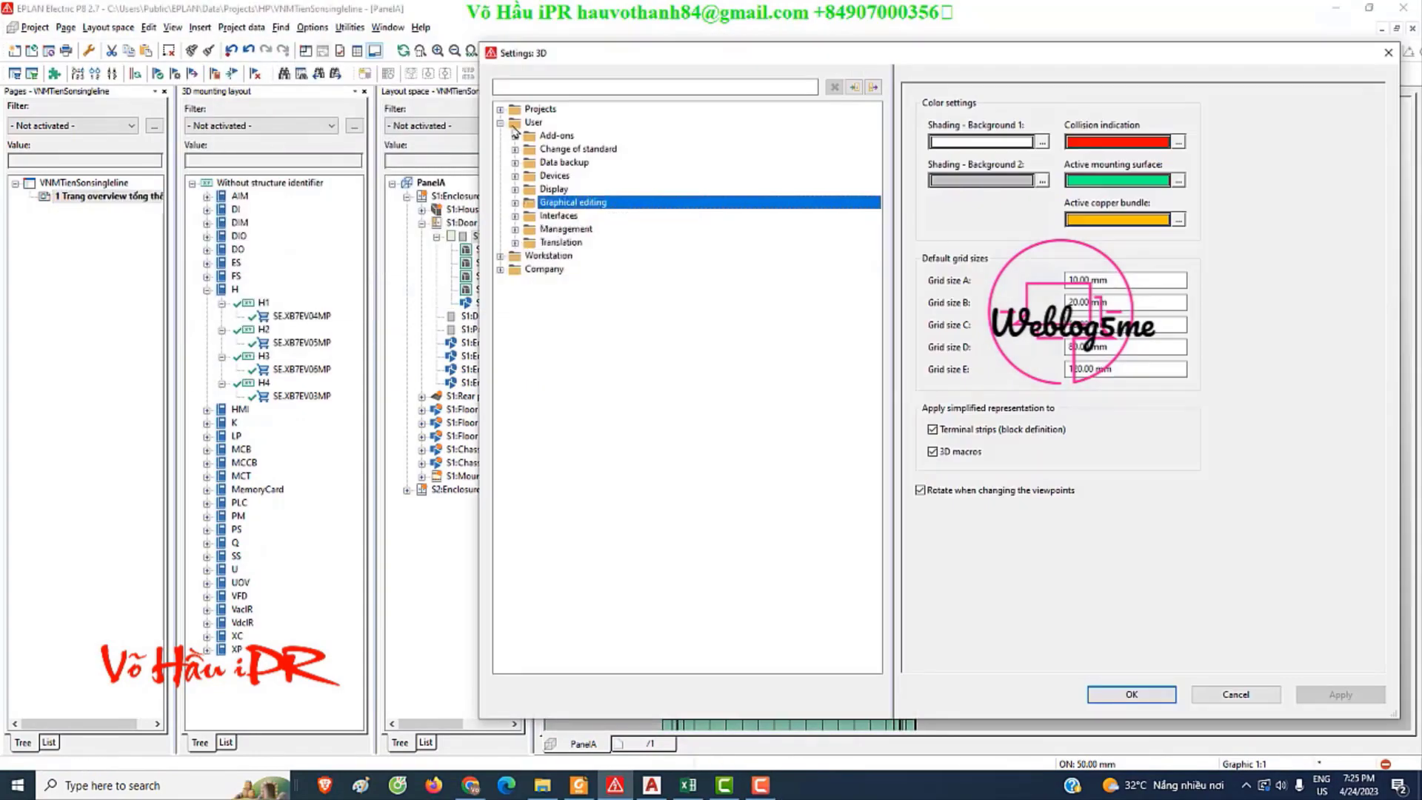
- Review the user graphical-editing 2D and 3D grid sizes in Settings and confirm with OK
left_click(500, 109)
left_click(515, 122)
left_click(529, 189)
left_click(580, 229)
left_click(618, 202)
left_click(514, 416)
left_click(559, 455)
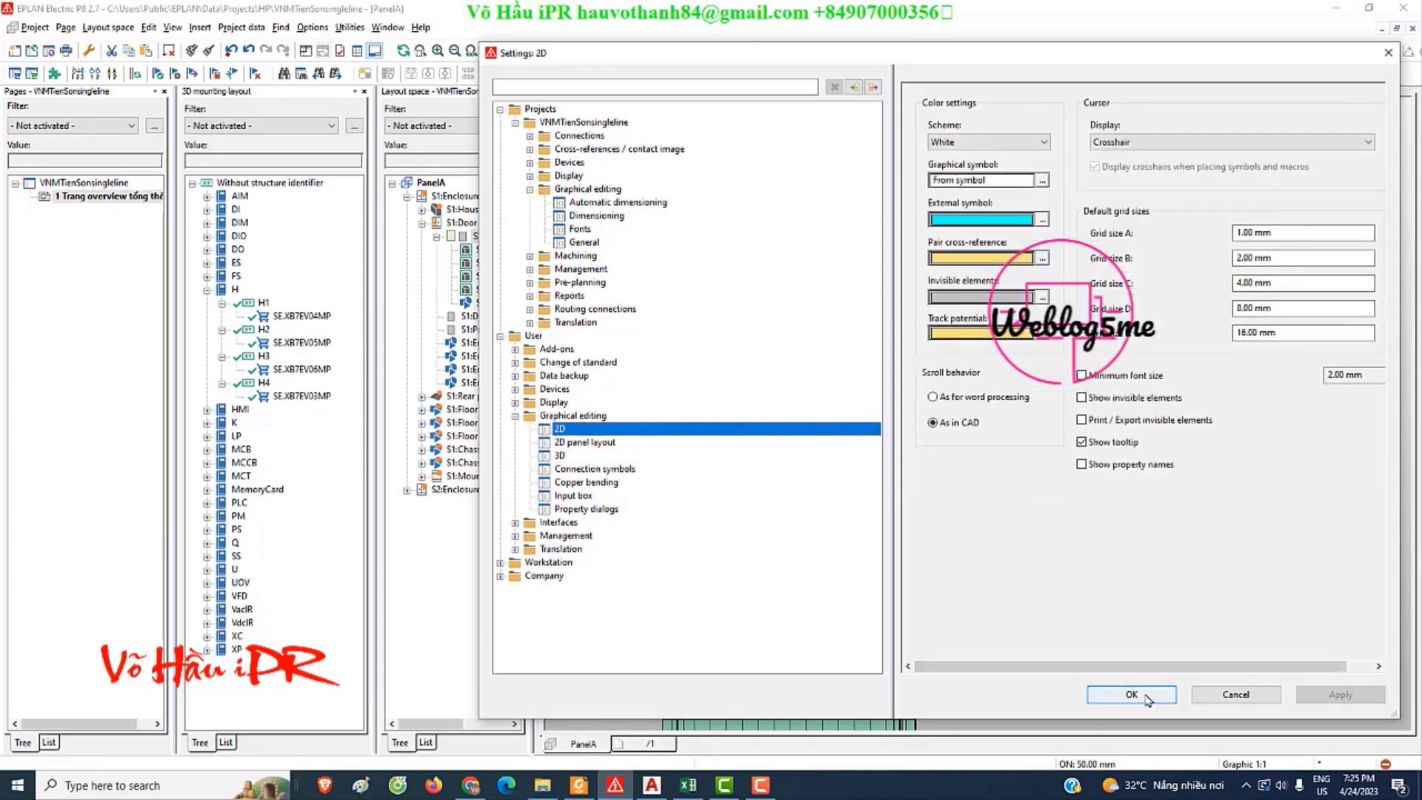
left_click(1131, 695)
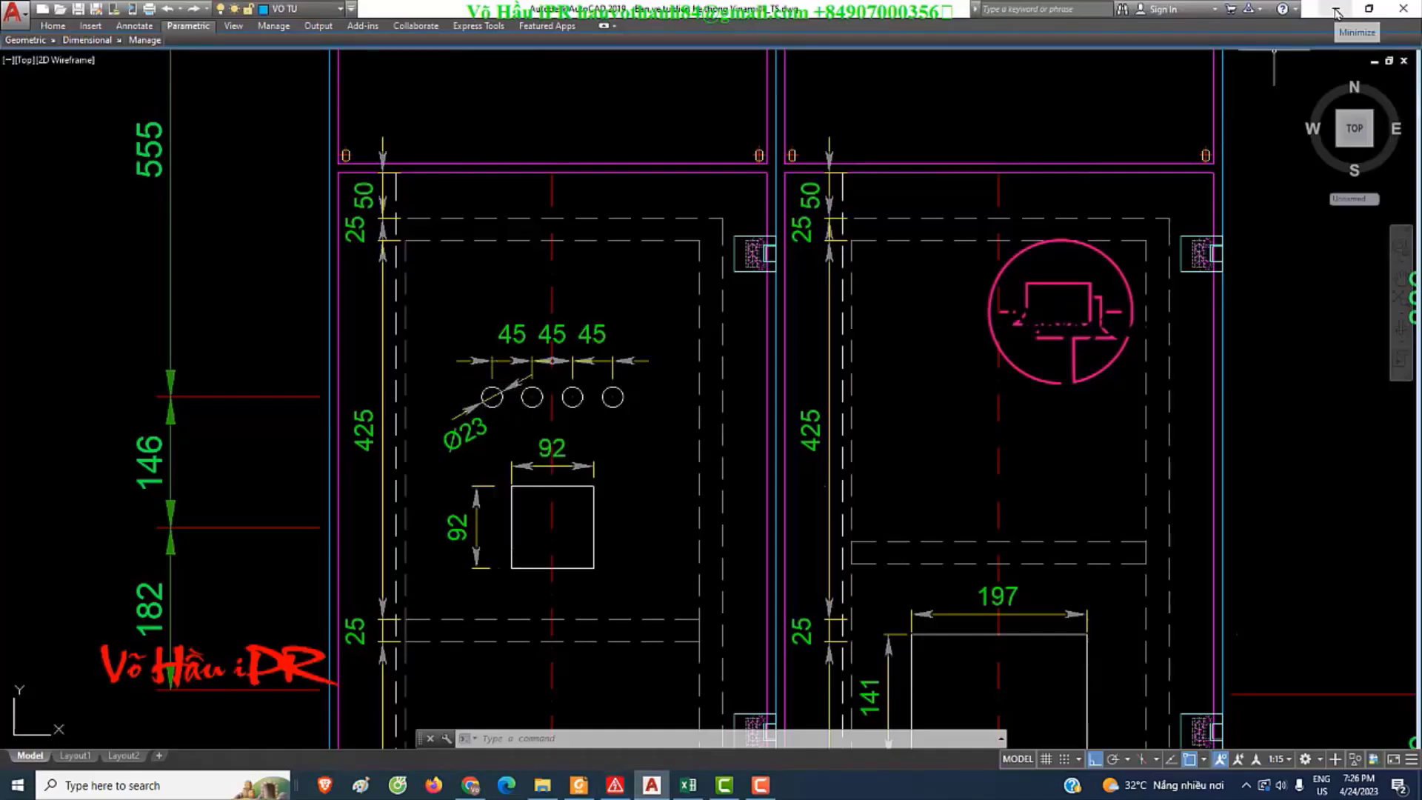
- Return from the AutoCAD drawing to EPLAN, then reopen and close the 3D settings
left_click(1336, 13)
left_click(353, 28)
left_click(385, 360)
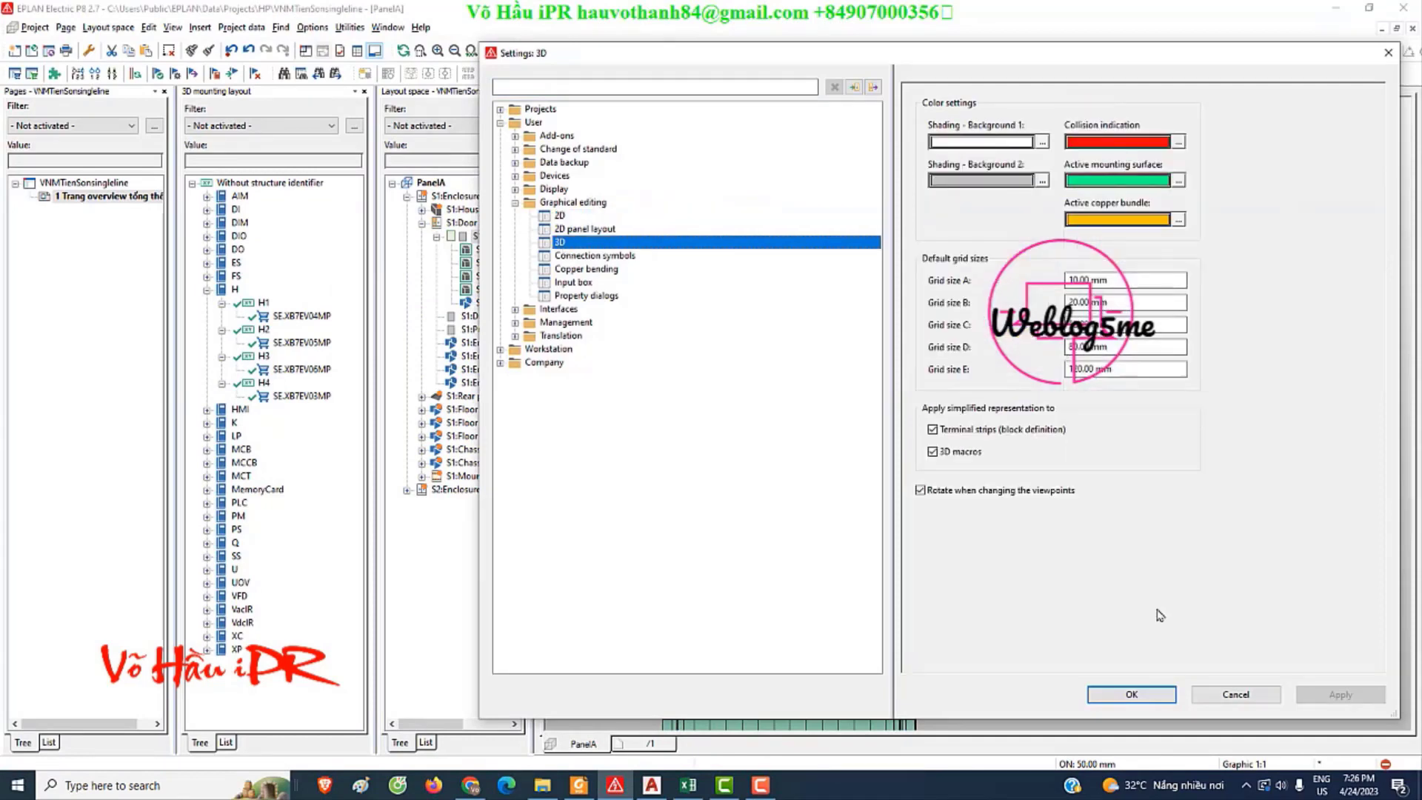
key("Return")
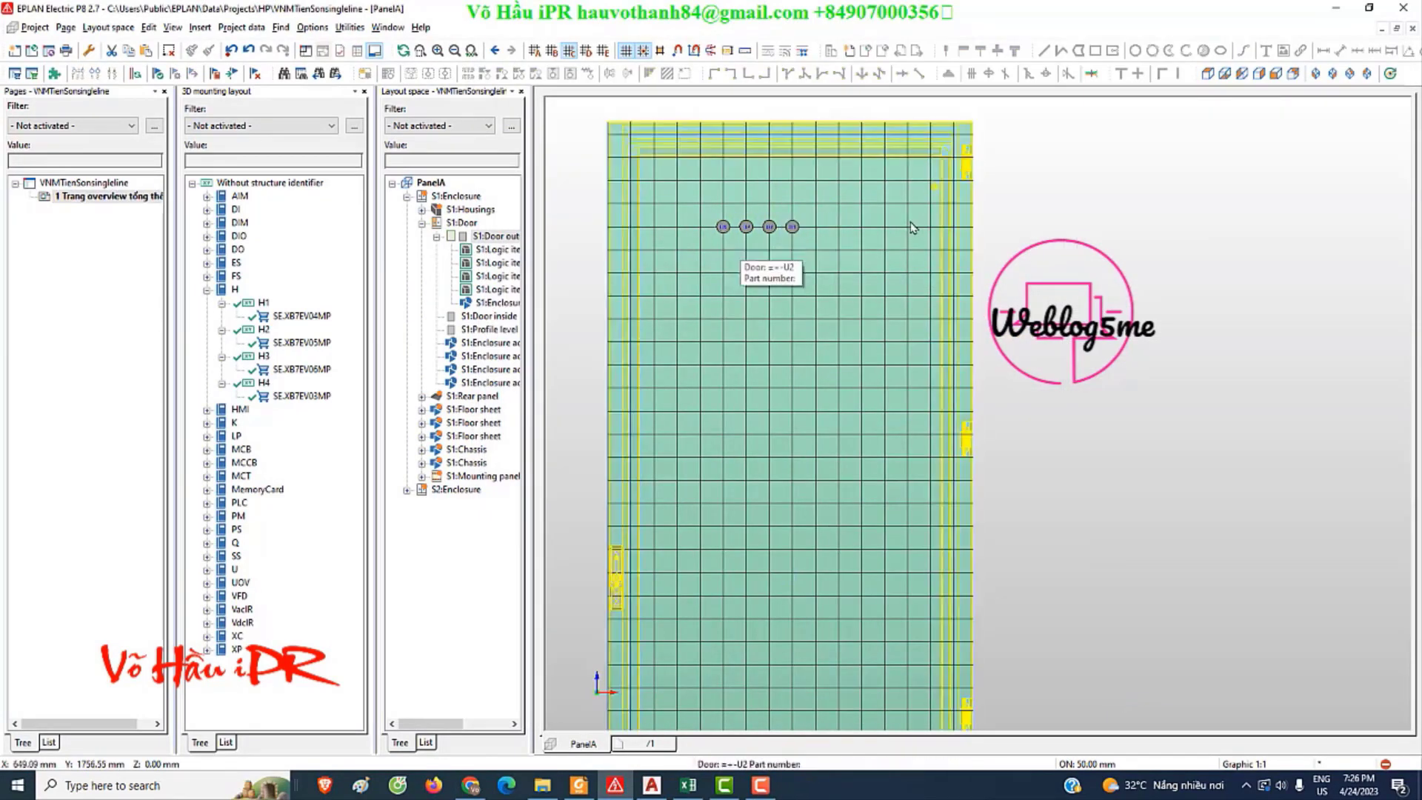
- Shift the pilot-light row right and add pilot light H5 at its right end
left_click_drag(768, 227, 836, 226)
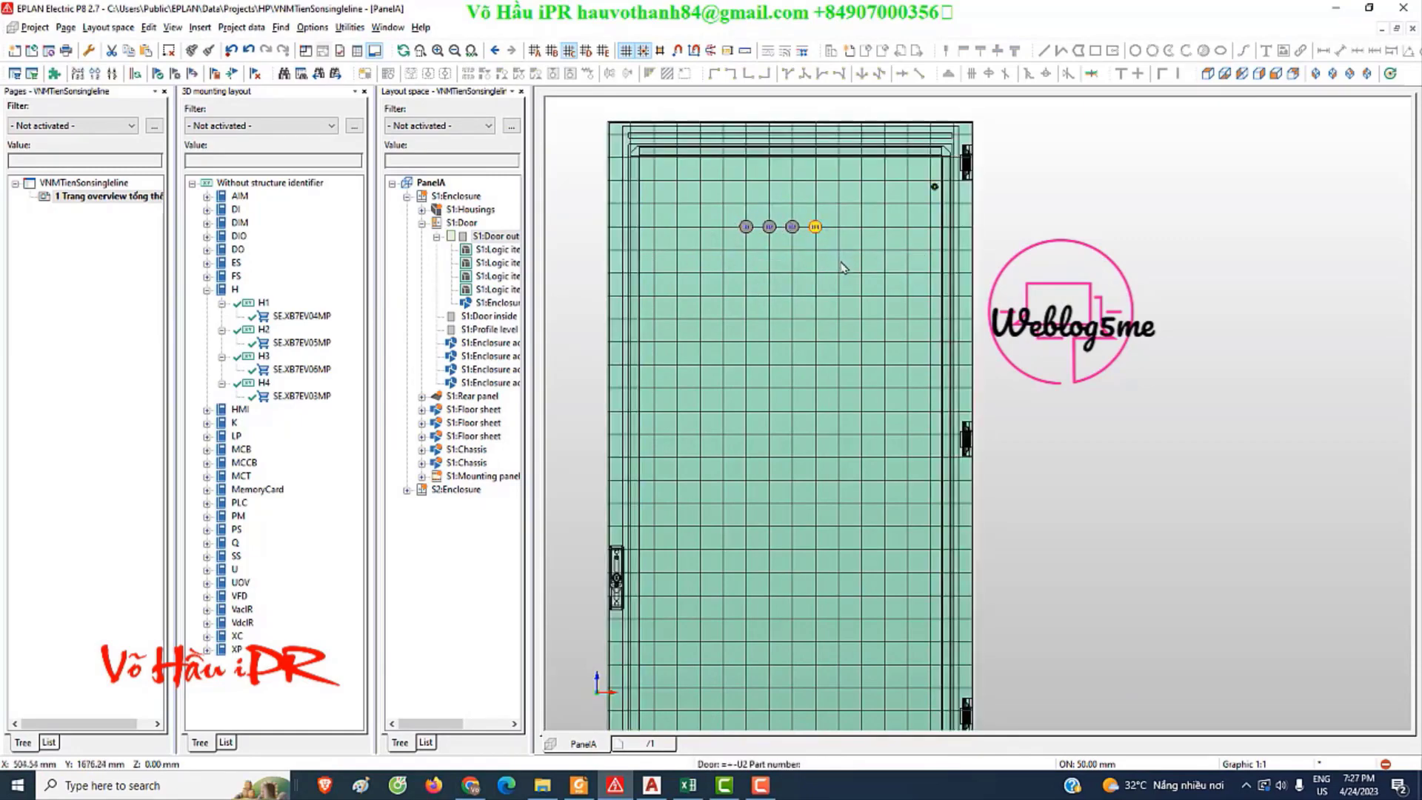
left_click(817, 318)
scroll(726, 200, "down", 1)
left_click(775, 287)
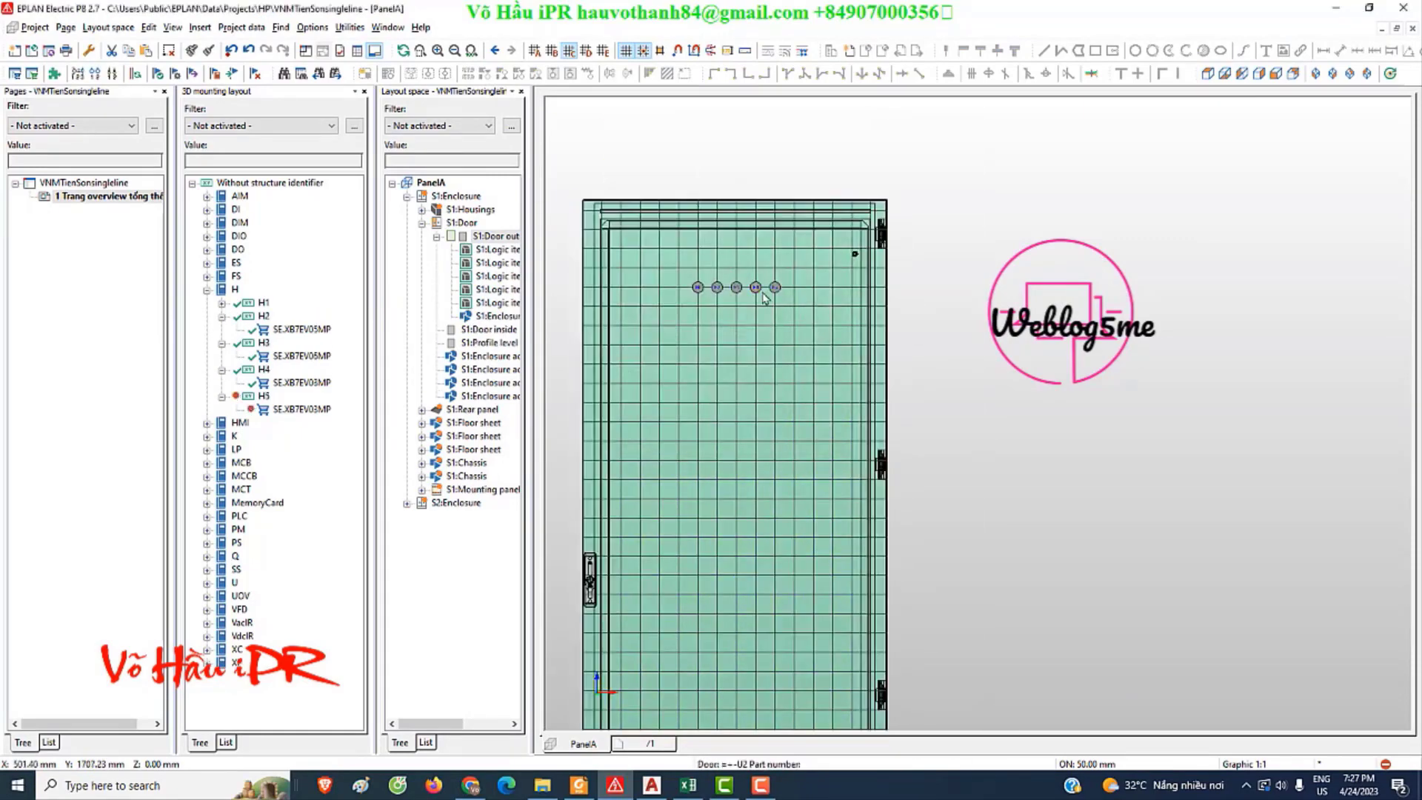
scroll(800, 256, "up", 1)
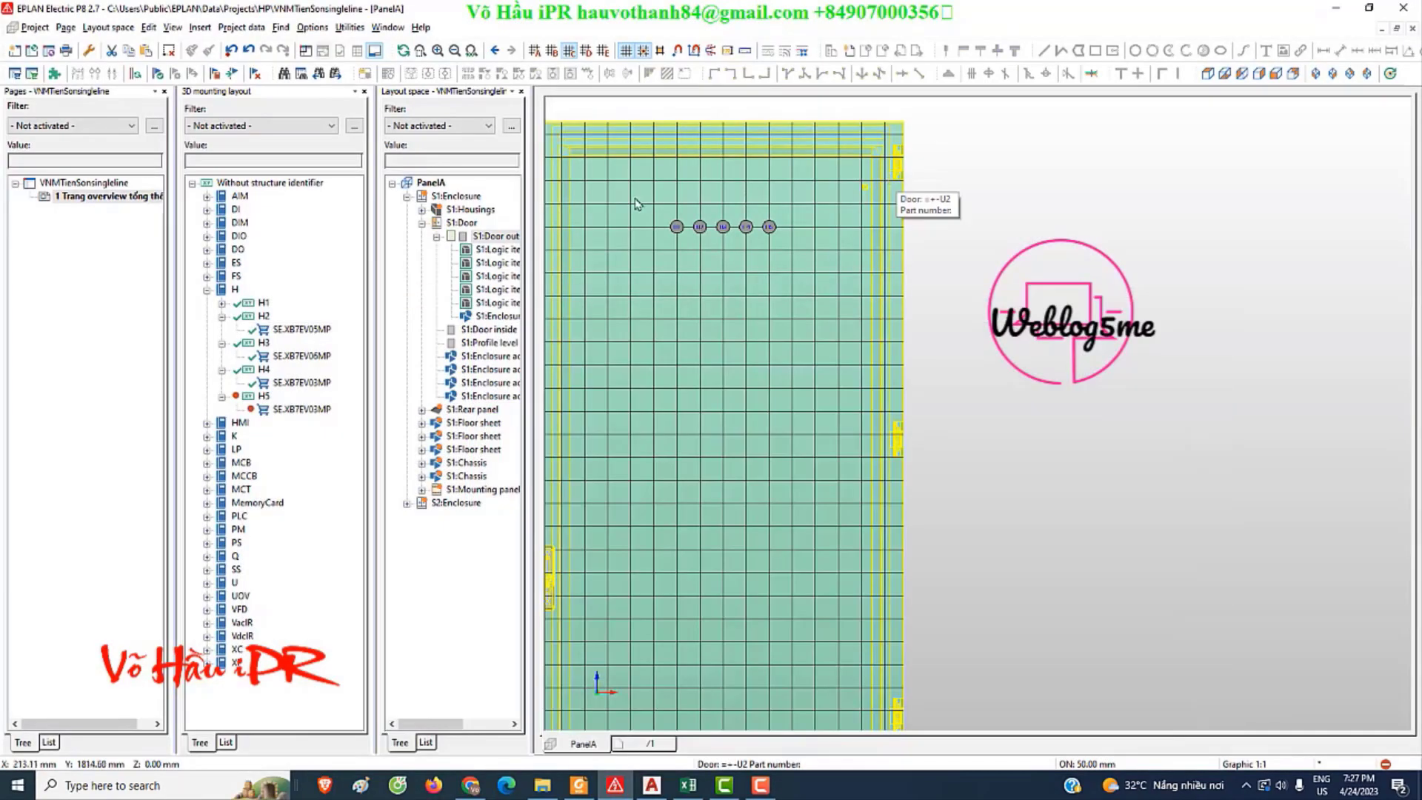
scroll(636, 204, "up", 1)
scroll(660, 276, "down", 2)
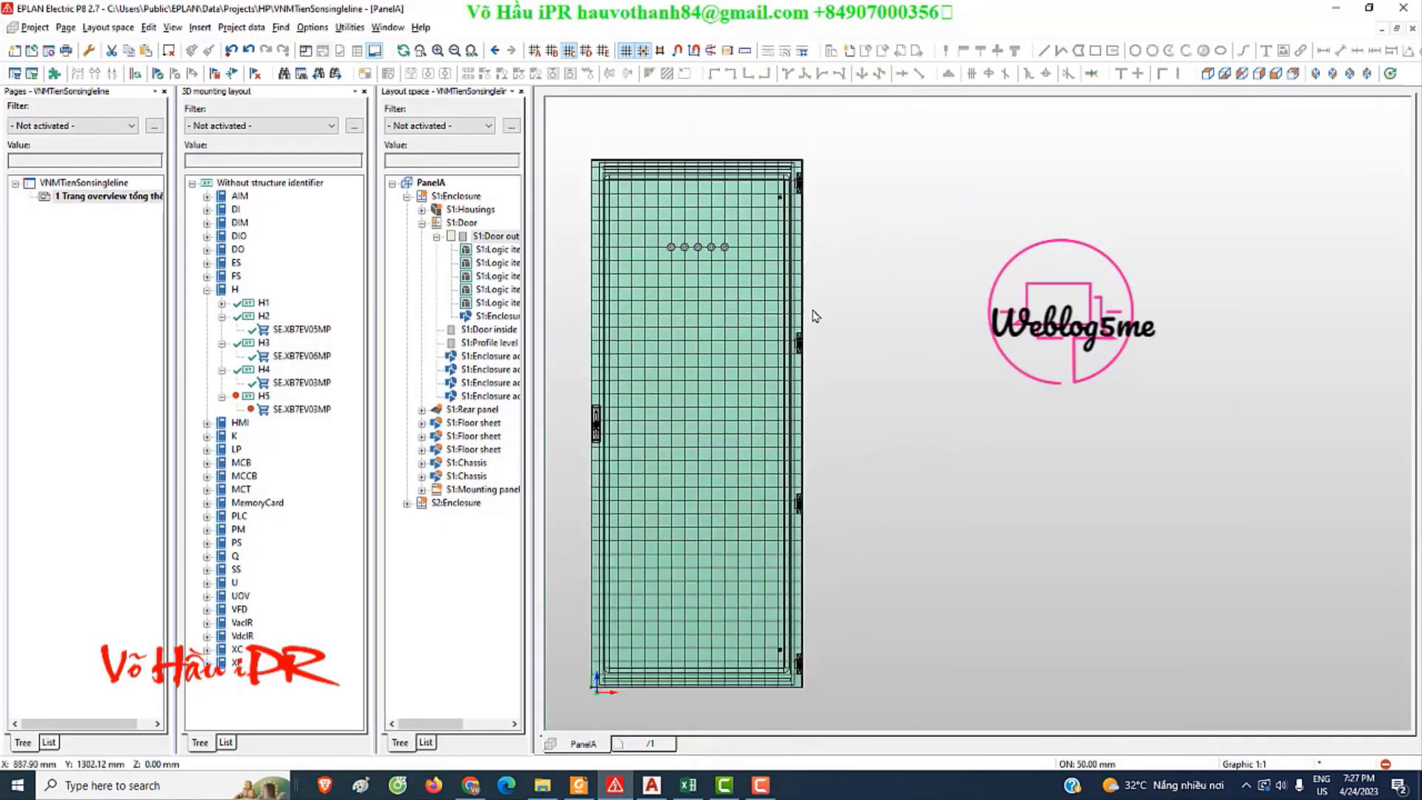
scroll(813, 314, "up", 1)
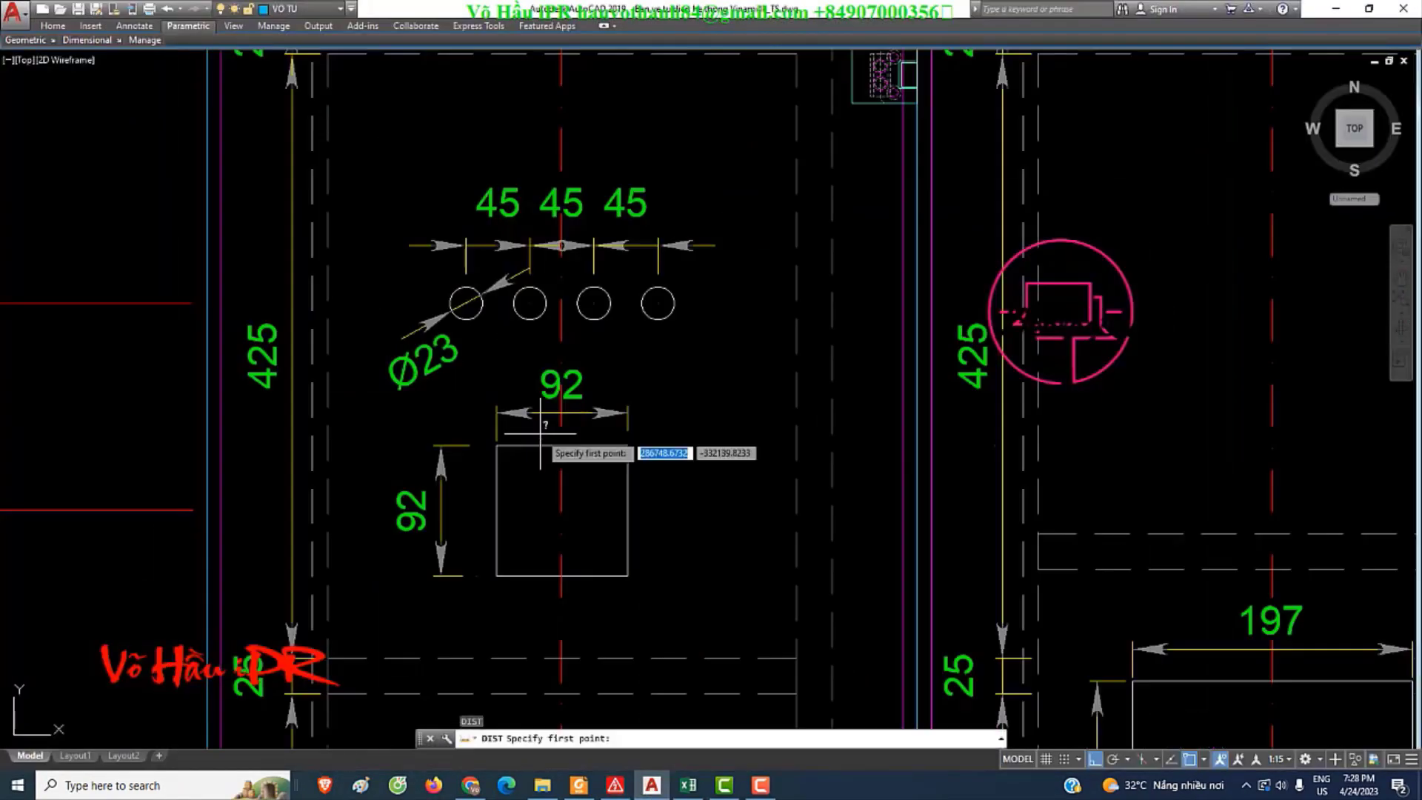
- Measure the light spacing in AutoCAD and check meter entry MFM384-C in the parts list
left_click(540, 433)
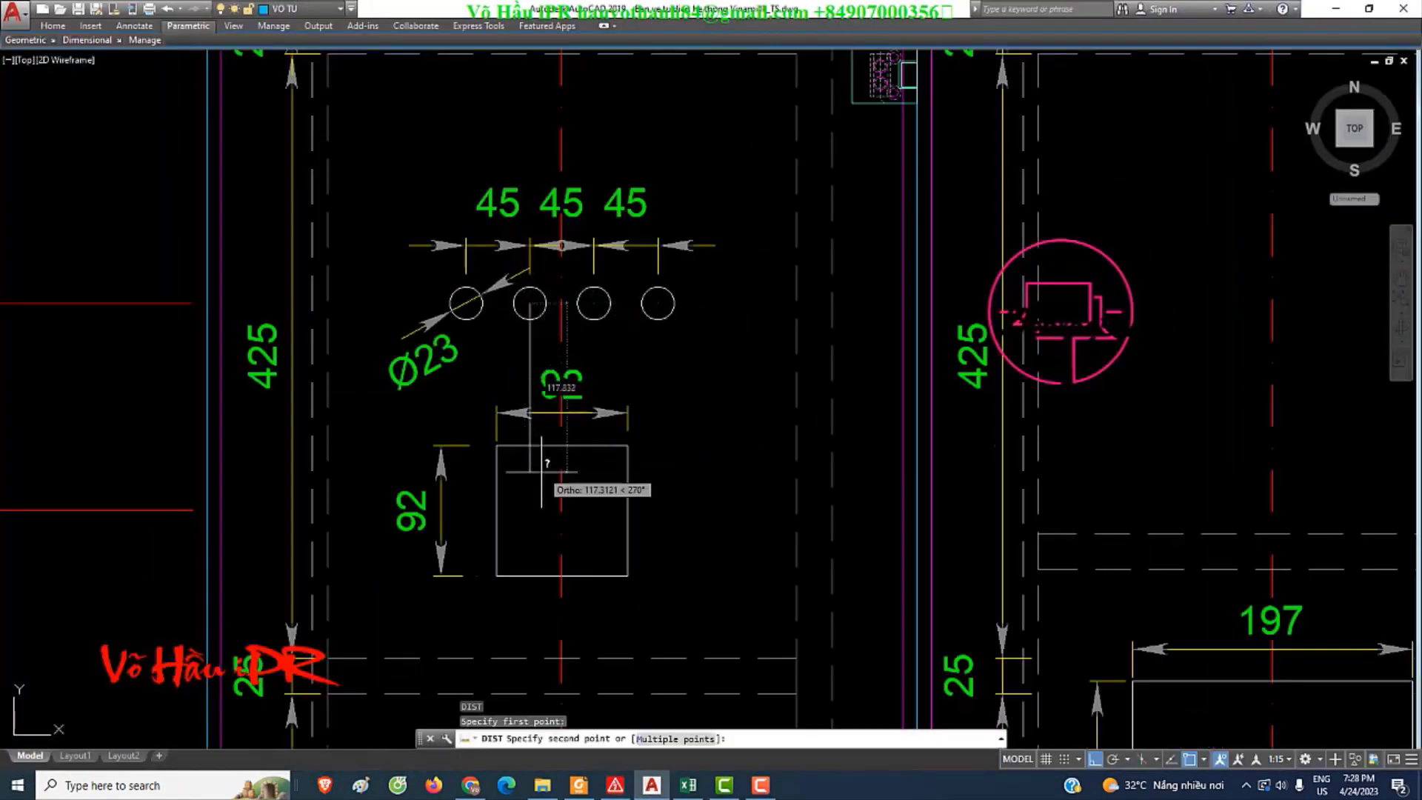
left_click(615, 785)
left_click(615, 723)
left_click(91, 471)
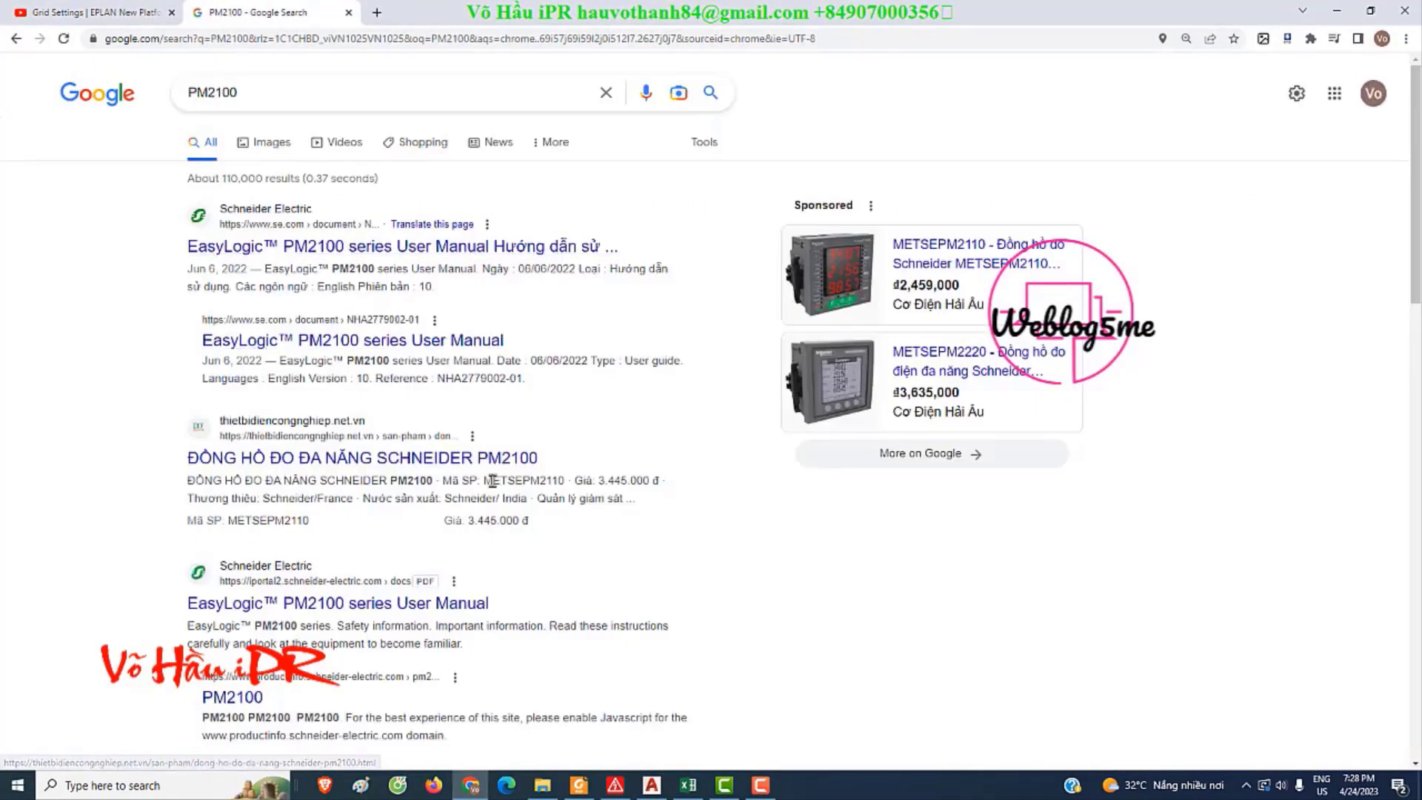
- Select the Schneider meter order code METSEPM2110 in the PM2100 search results
double_click(492, 482)
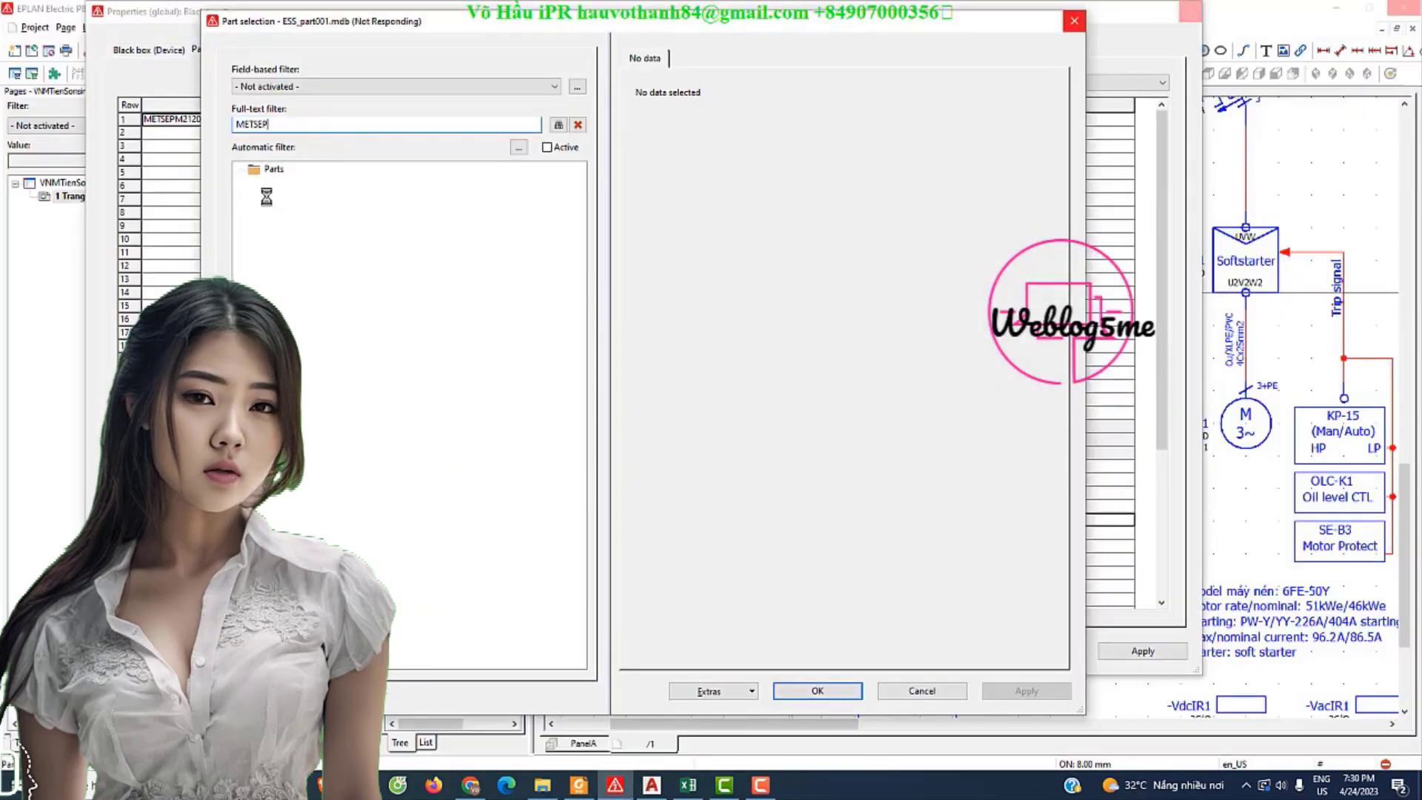
- Assign part SE.METSEPM1200 to meter PM1 and close its properties
scroll(503, 417, "down", 1)
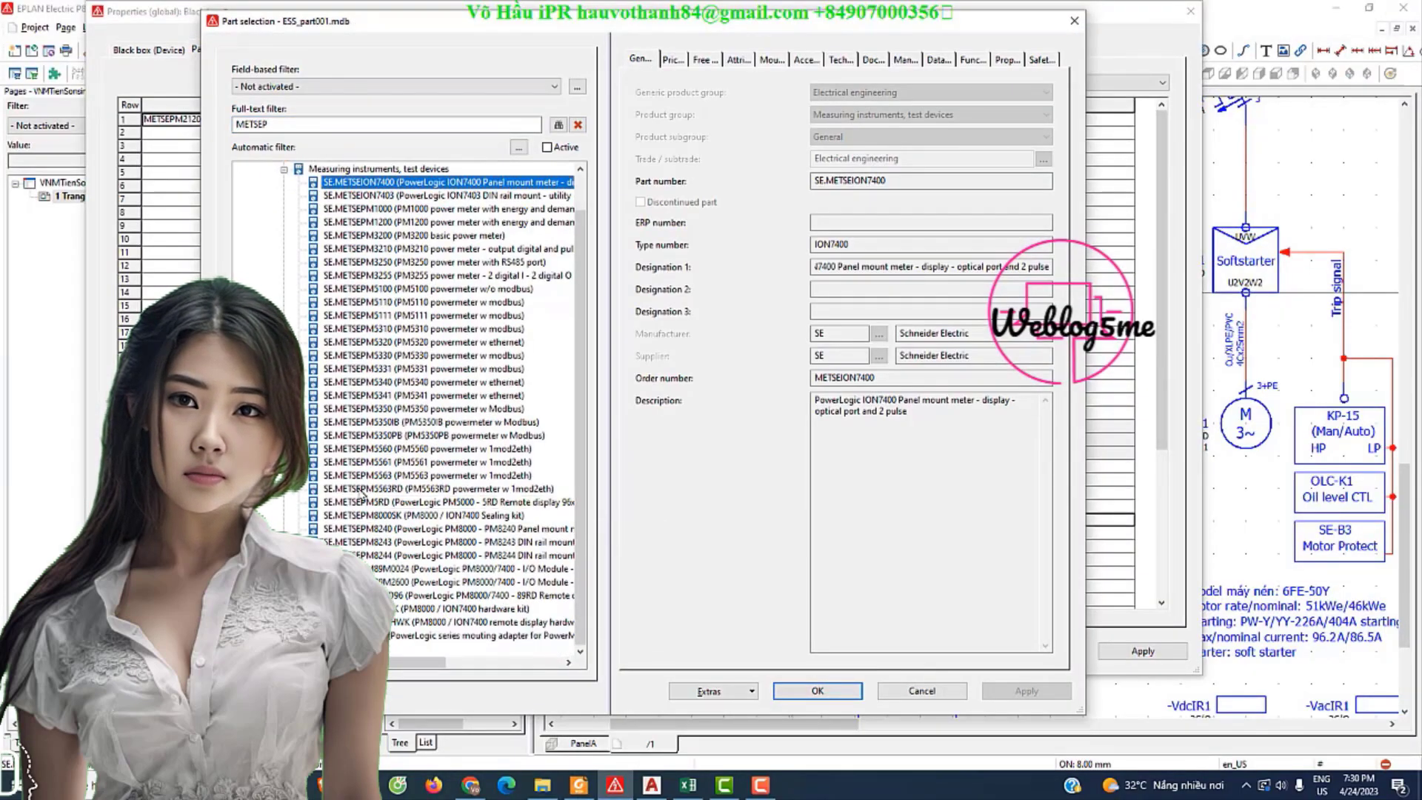
left_click(390, 225)
key("Return")
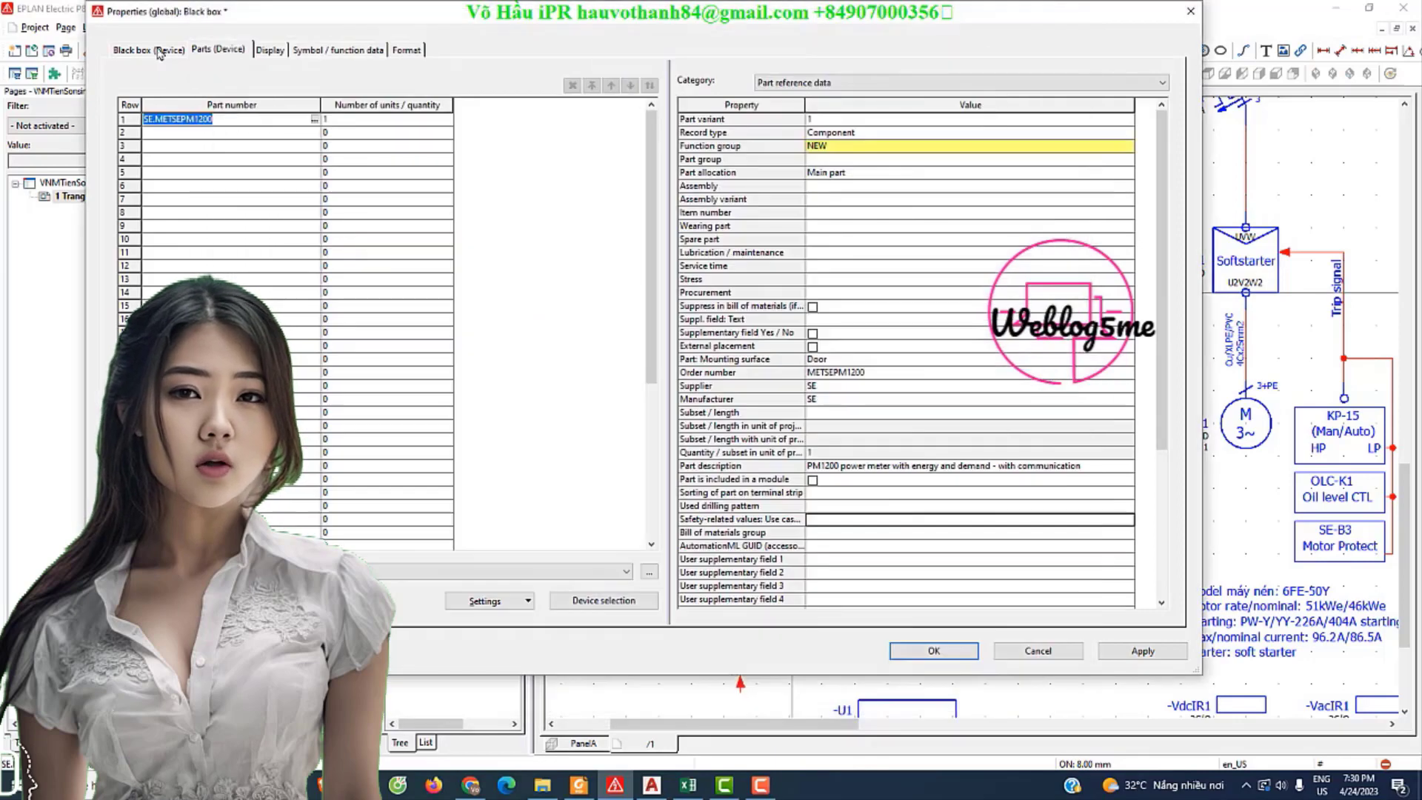
key("Return")
- Place meter PM1 on the S1 door below the lights, then open the HMI's properties
double_click(494, 236)
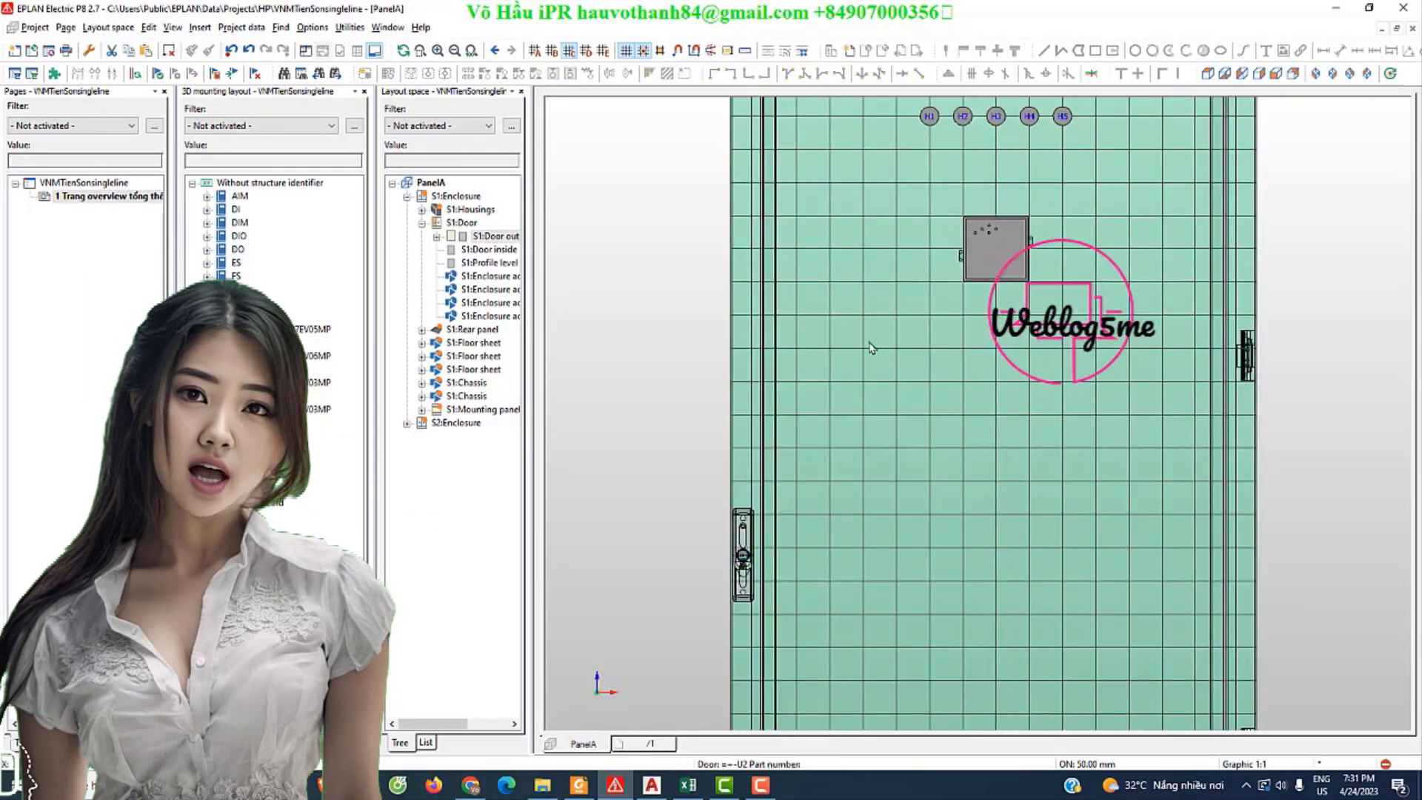
left_click(1000, 248)
double_click(907, 335)
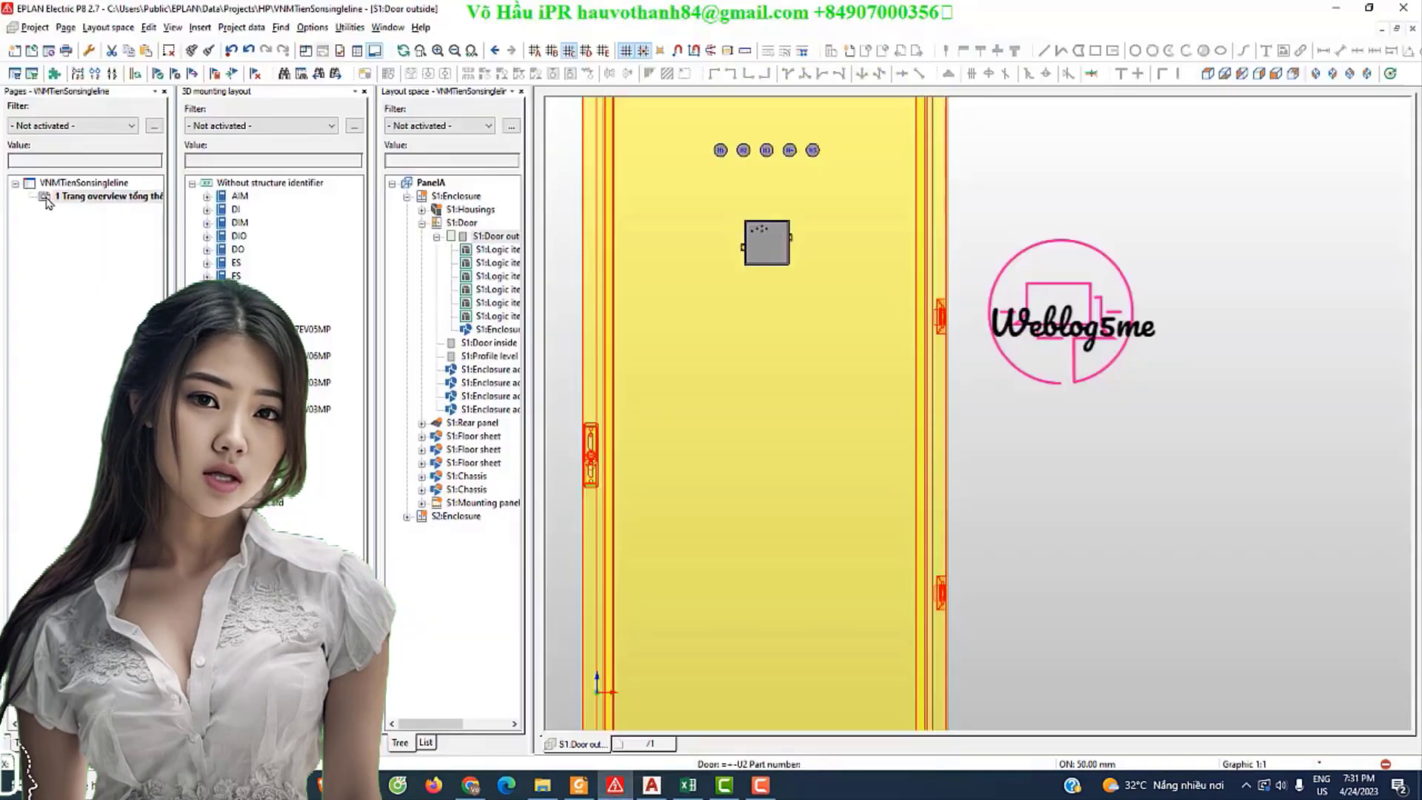
double_click(46, 202)
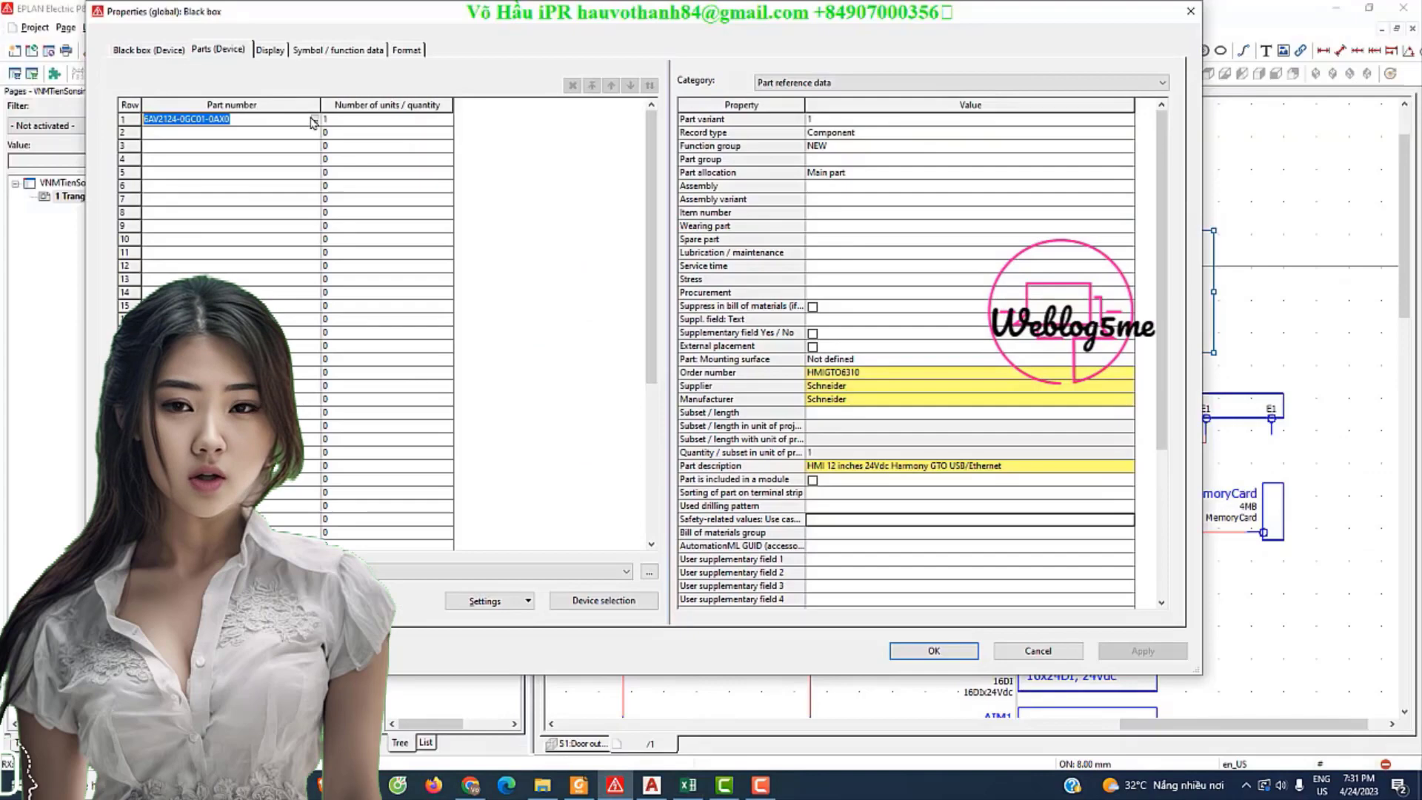
- Assign part 6AV2124-0GC01-0AX0 to HMI1 from the part catalogue
left_click(315, 118)
left_click(263, 126)
type("6AV2124-0GC01-0AX0")
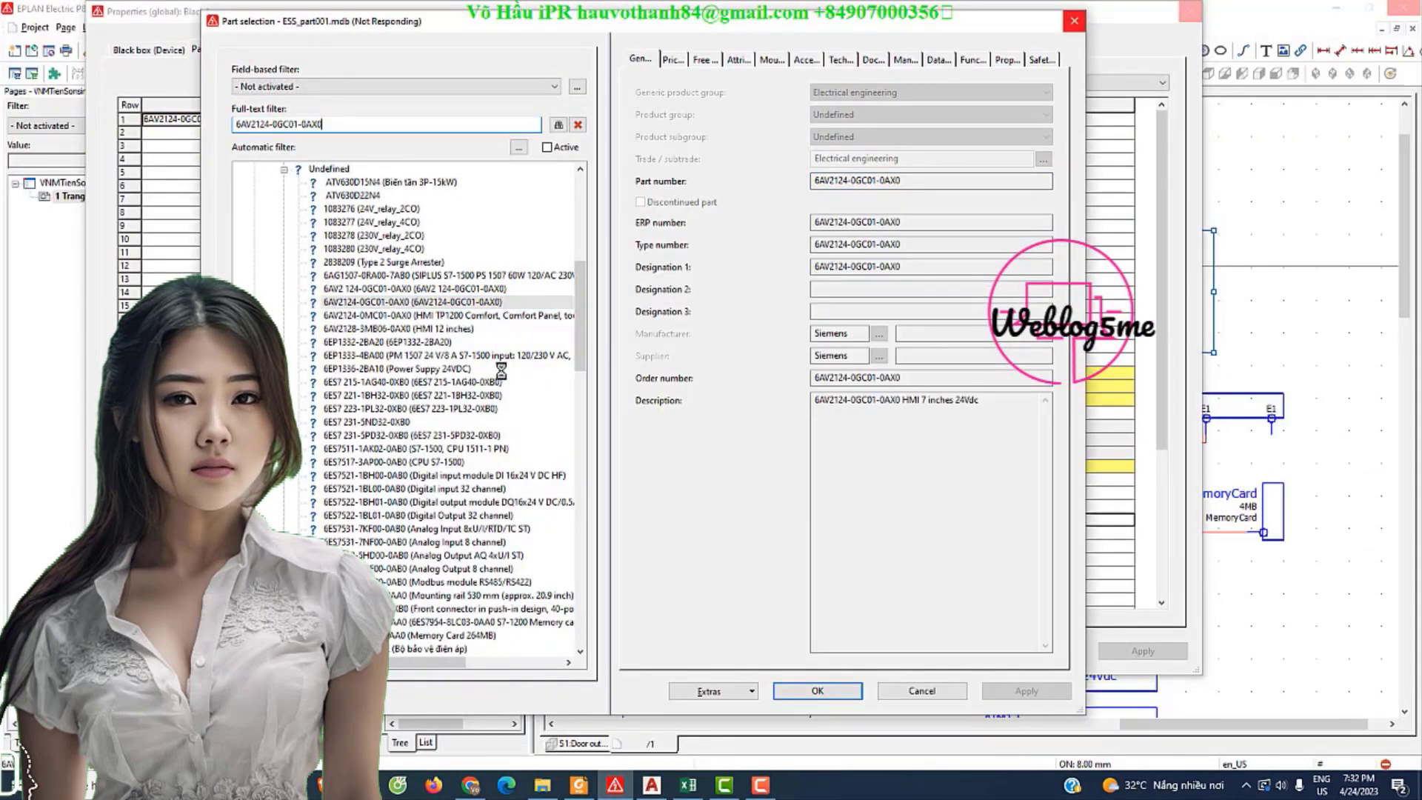
key("Return")
key("Return")
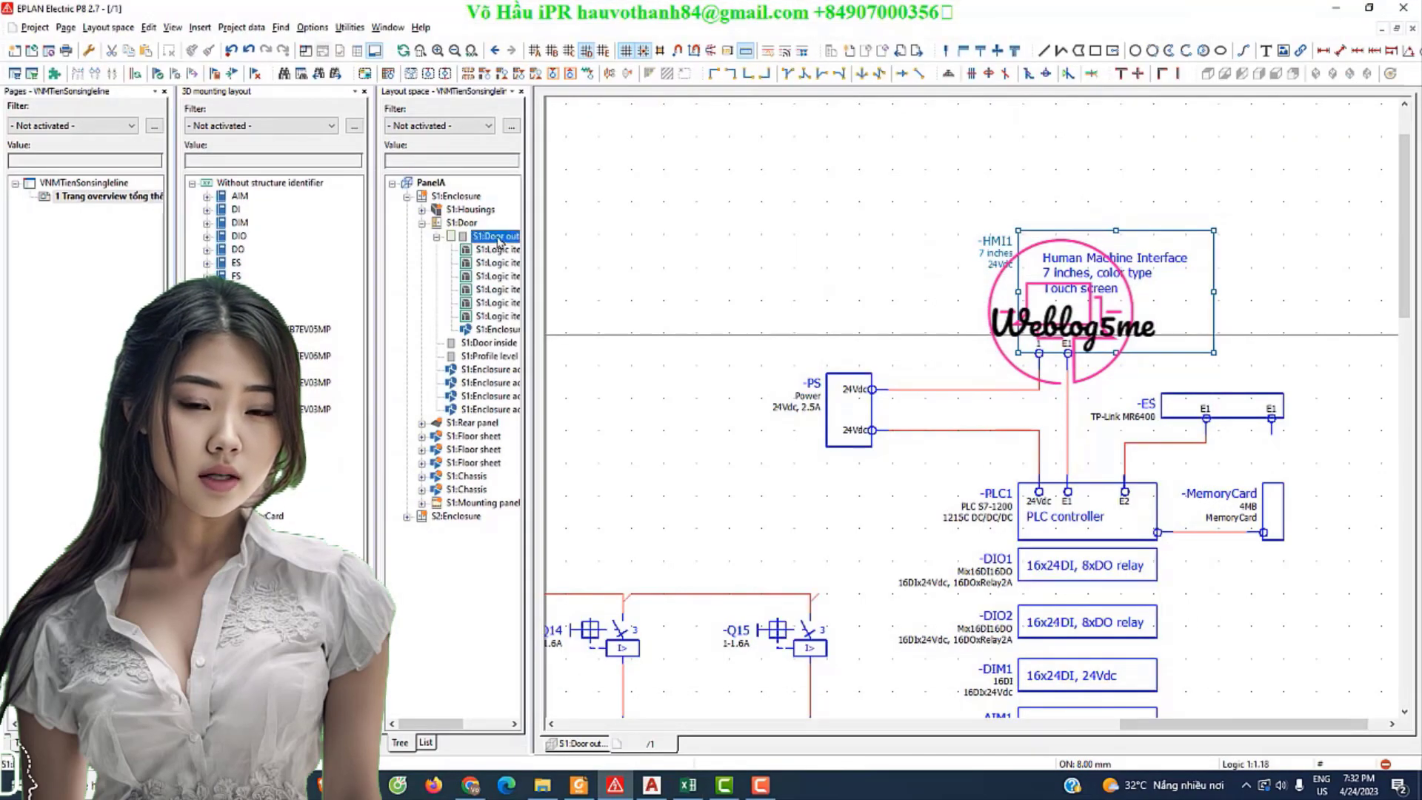
- Mount HMI1 on the outside of the S2 door
double_click(497, 237)
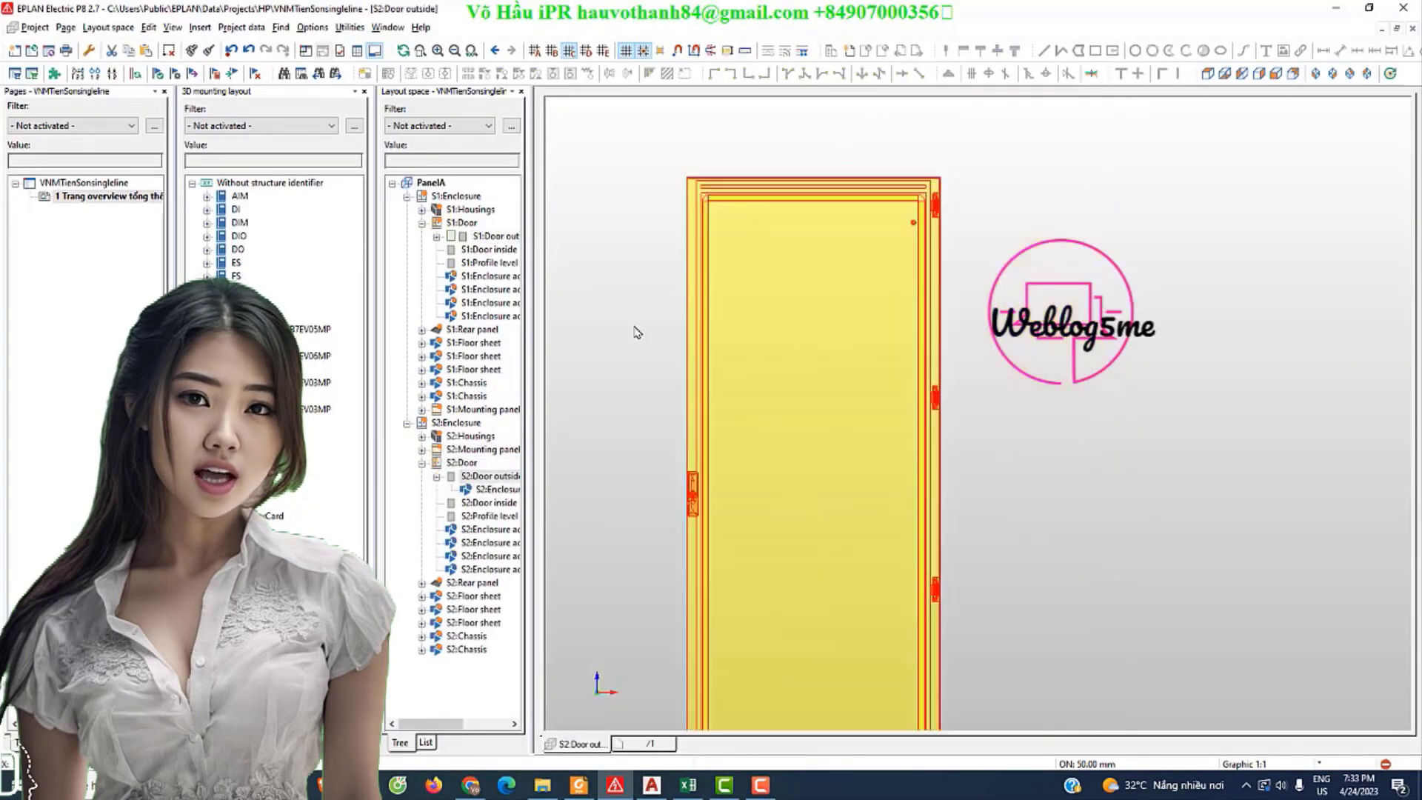
scroll(885, 304, "up", 2)
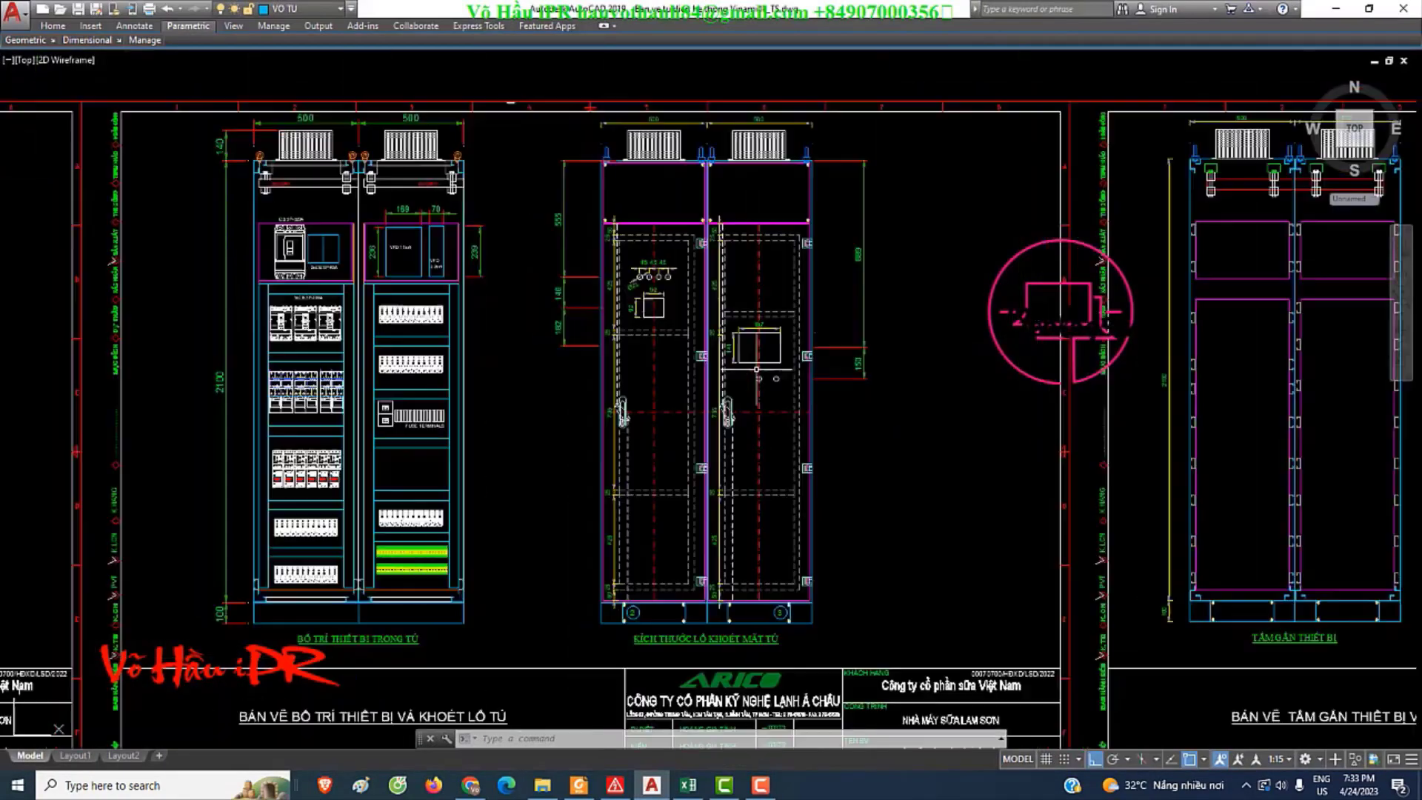
scroll(796, 323, "up", 5)
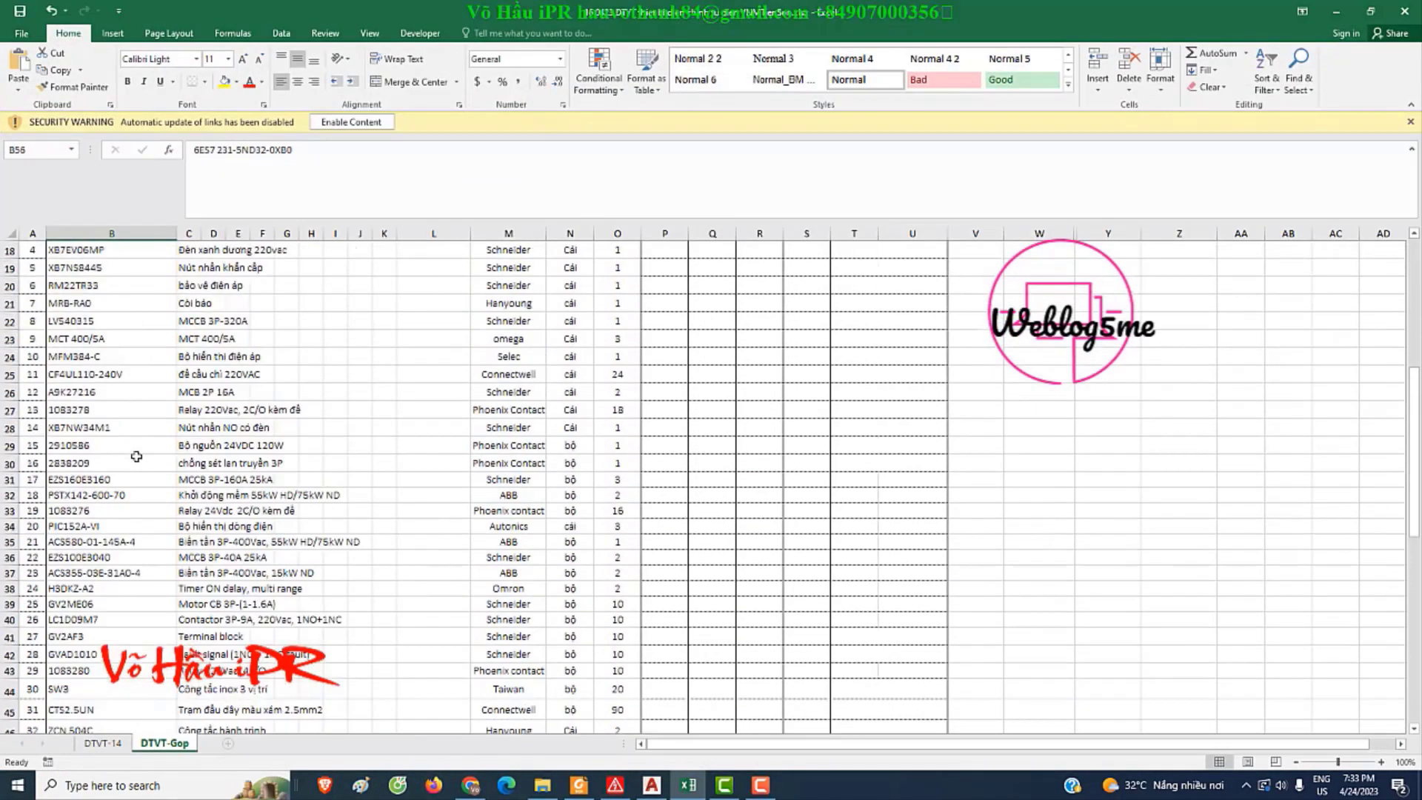
scroll(136, 456, "up", 8)
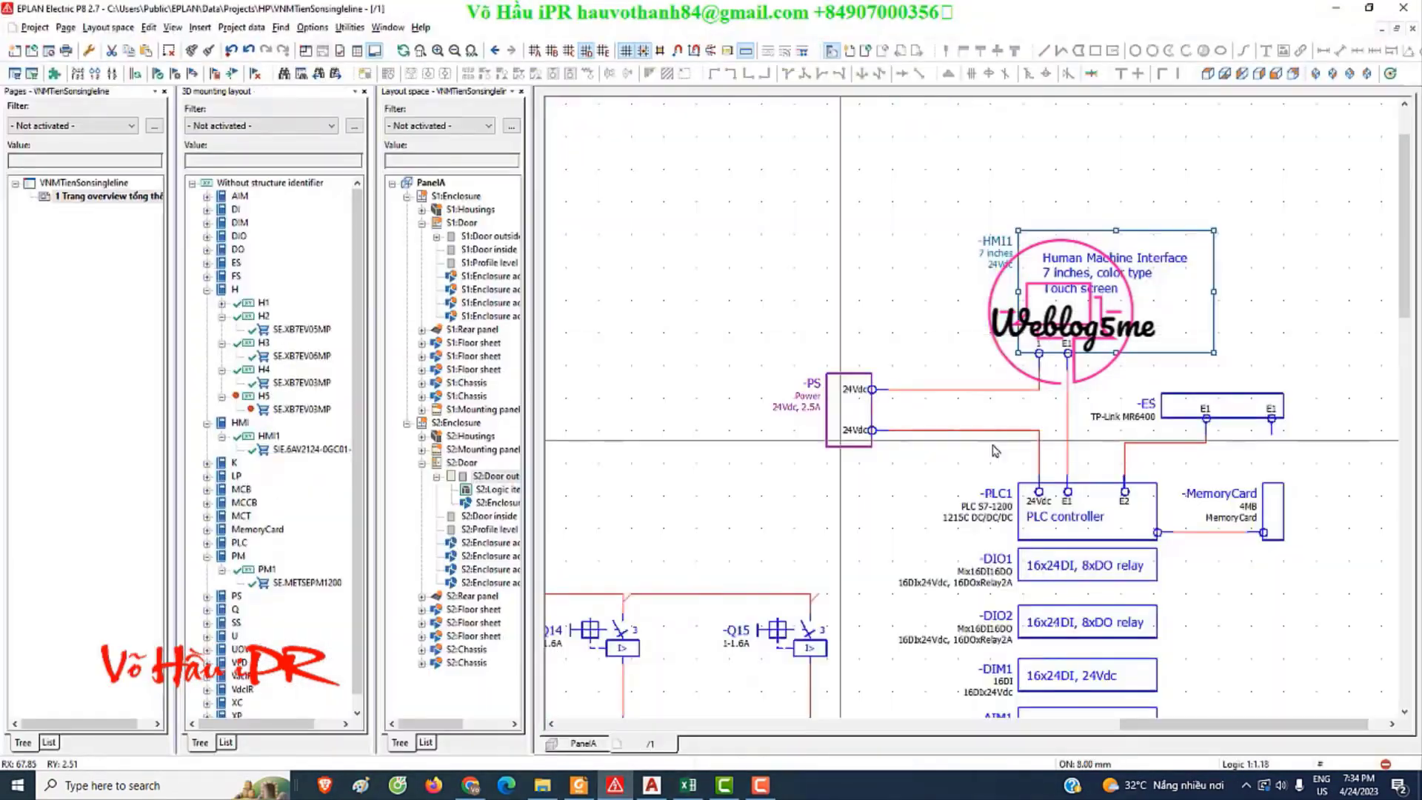
scroll(775, 335, "down", 3)
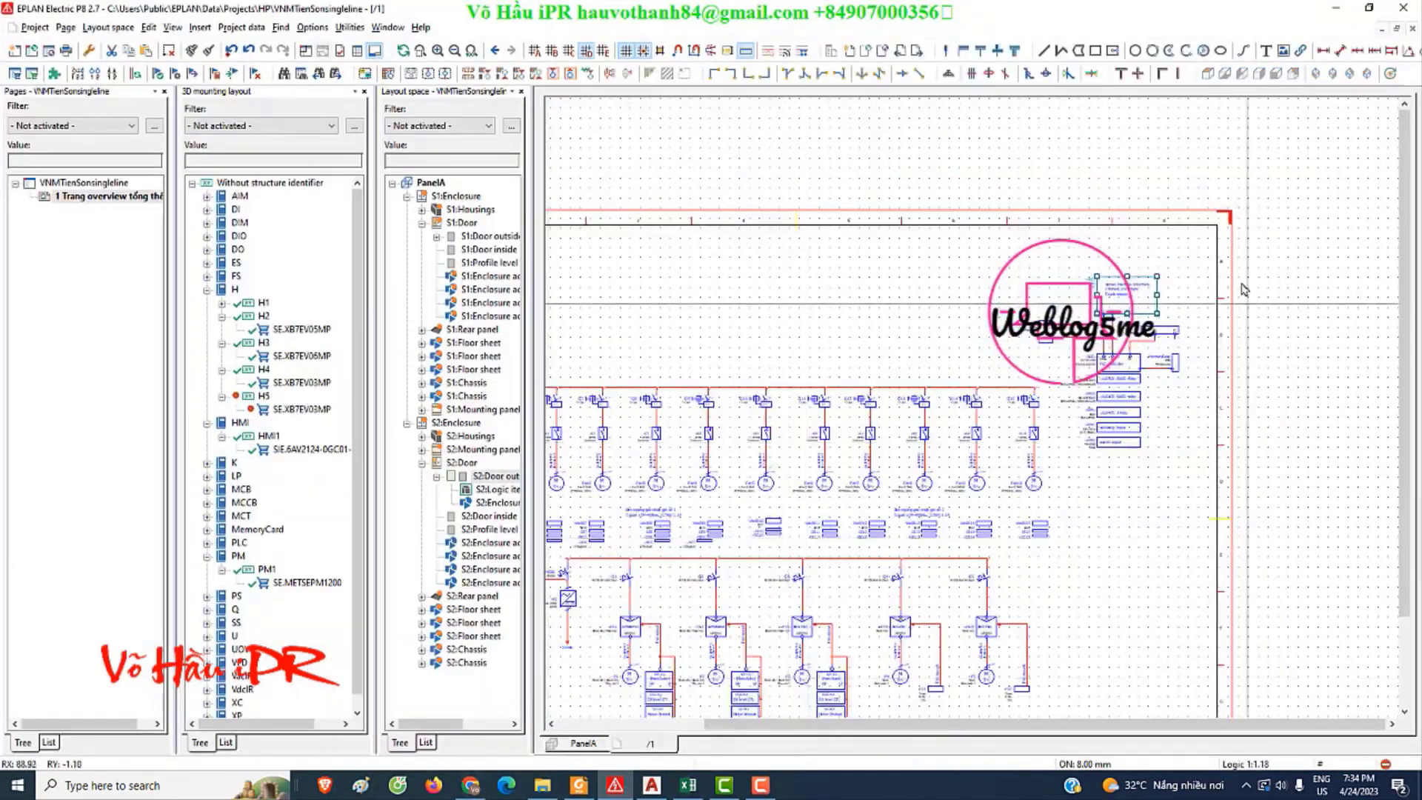
- Choose the NC-contact emergency-stop pushbutton symbol from the symbol library
scroll(775, 335, "up", 5)
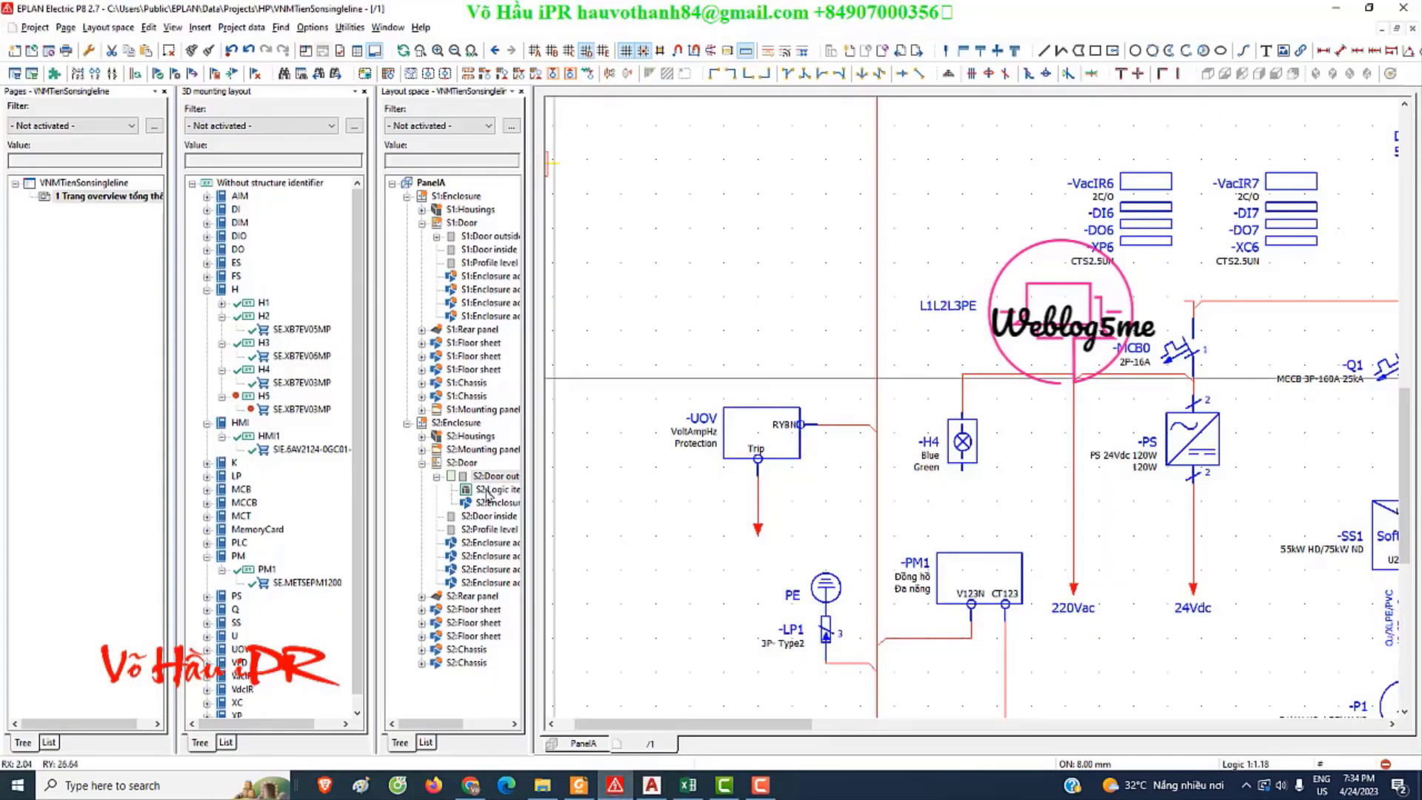
scroll(776, 335, "down", 2)
scroll(791, 420, "up", 4)
right_click(791, 420)
left_click(200, 26)
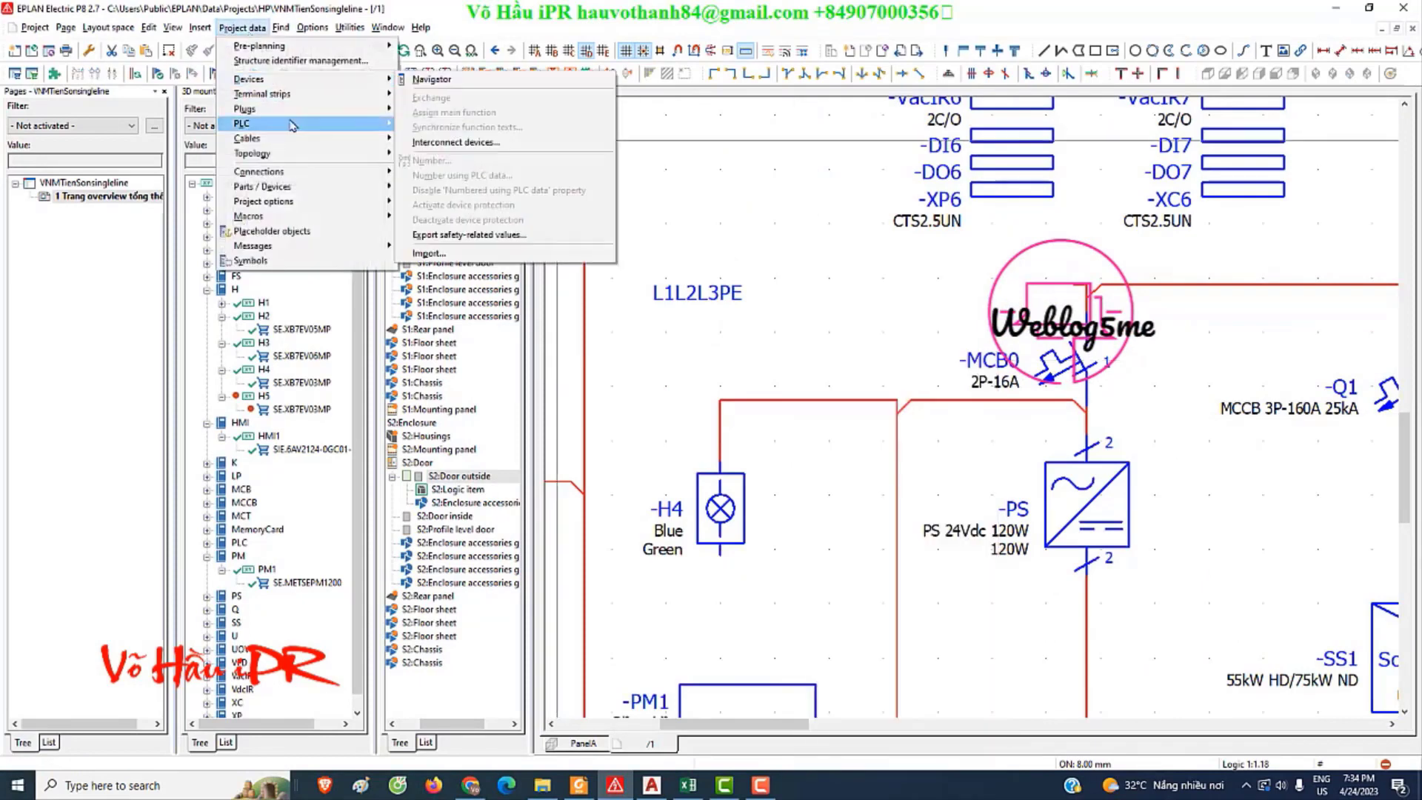
left_click(437, 143)
left_click(752, 375)
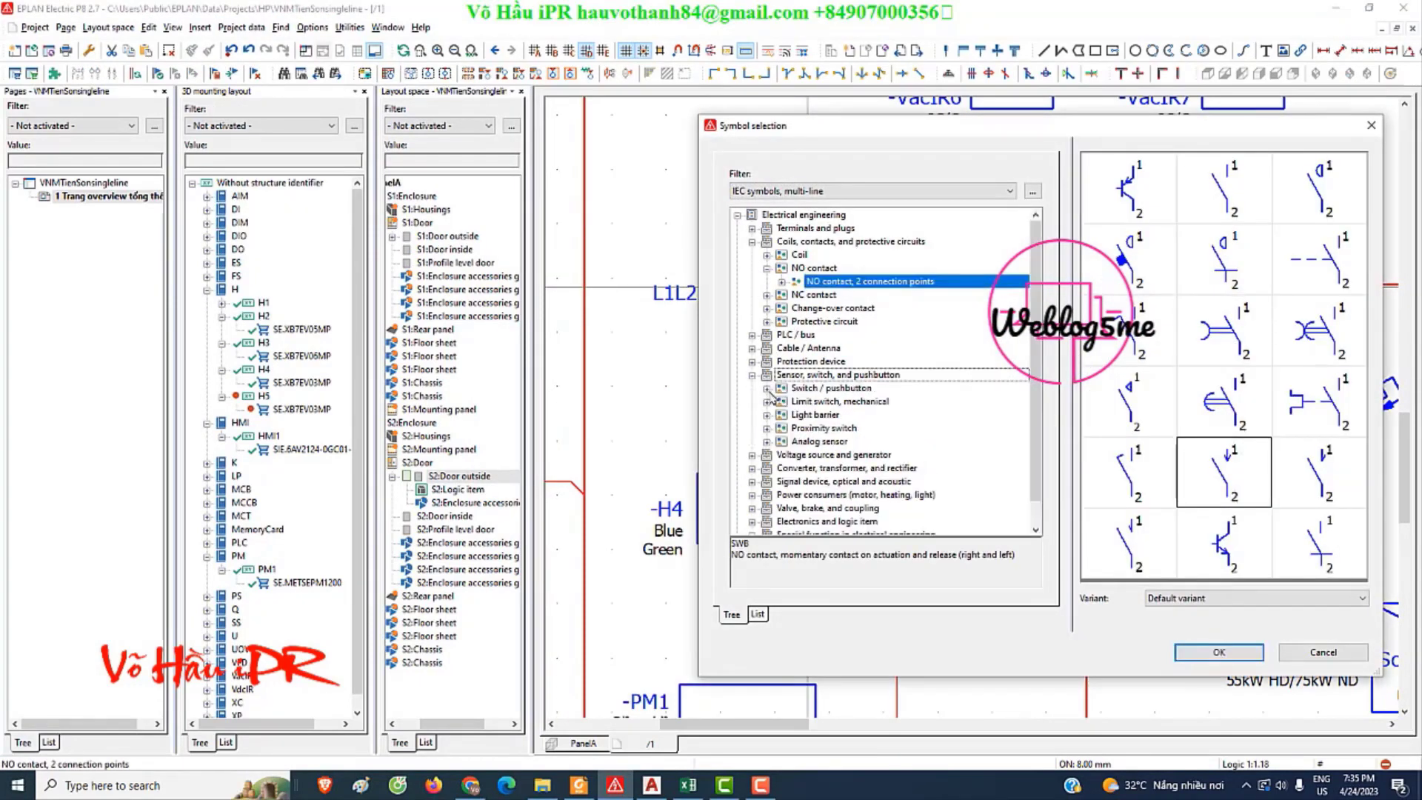
left_click(880, 310)
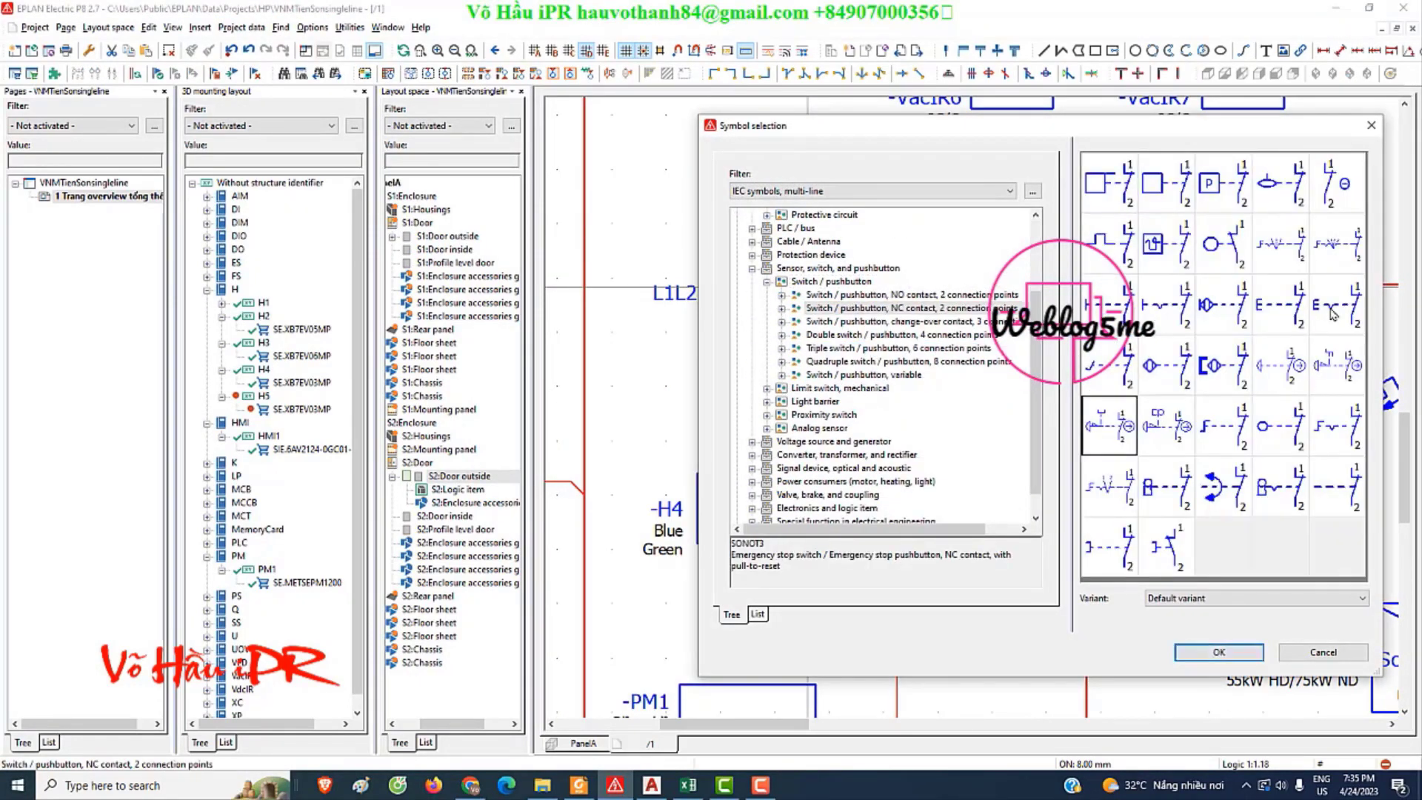
left_click(1216, 653)
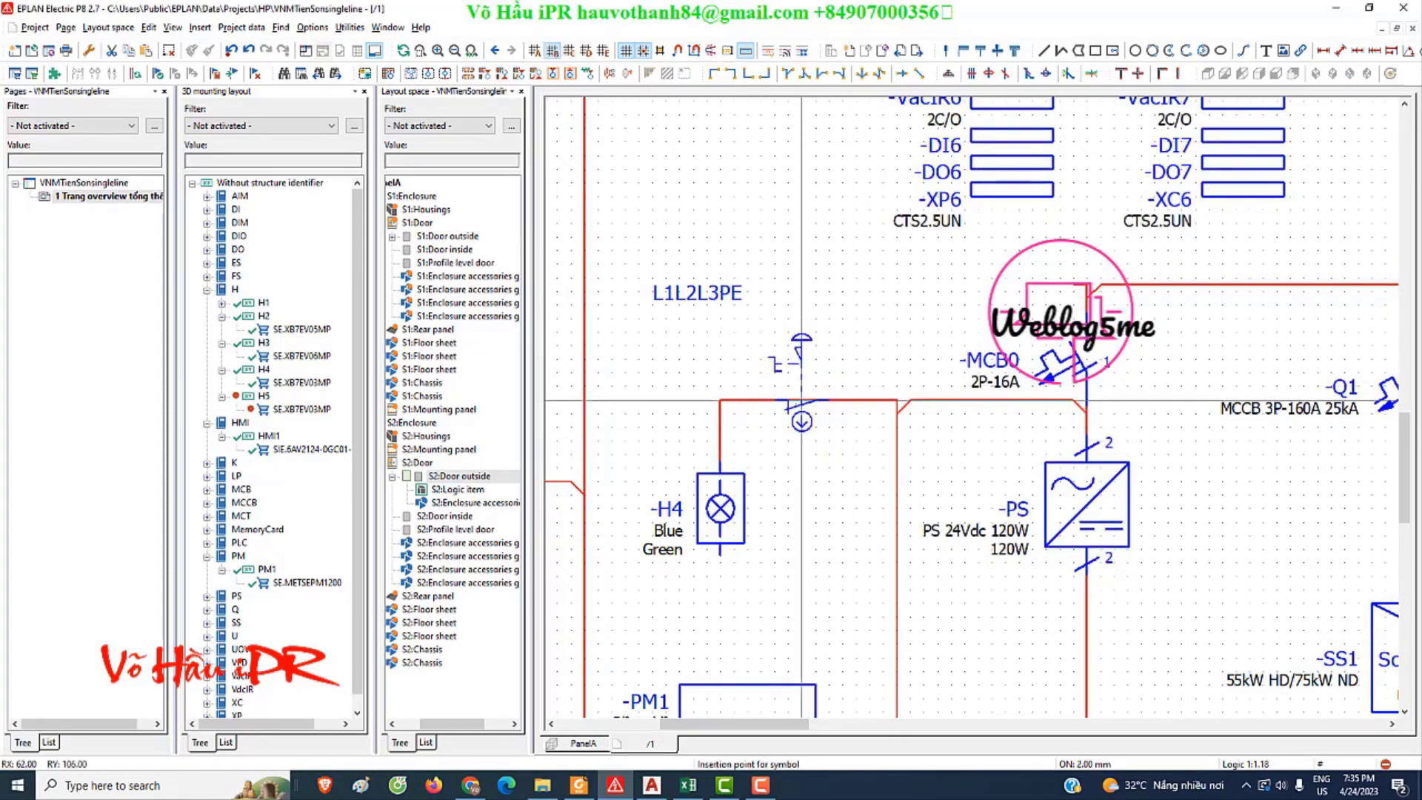
- Place the emergency stop -EMS beside the power supply and assign part XB7NS8445
scroll(902, 522, "down", 1)
left_click(903, 523)
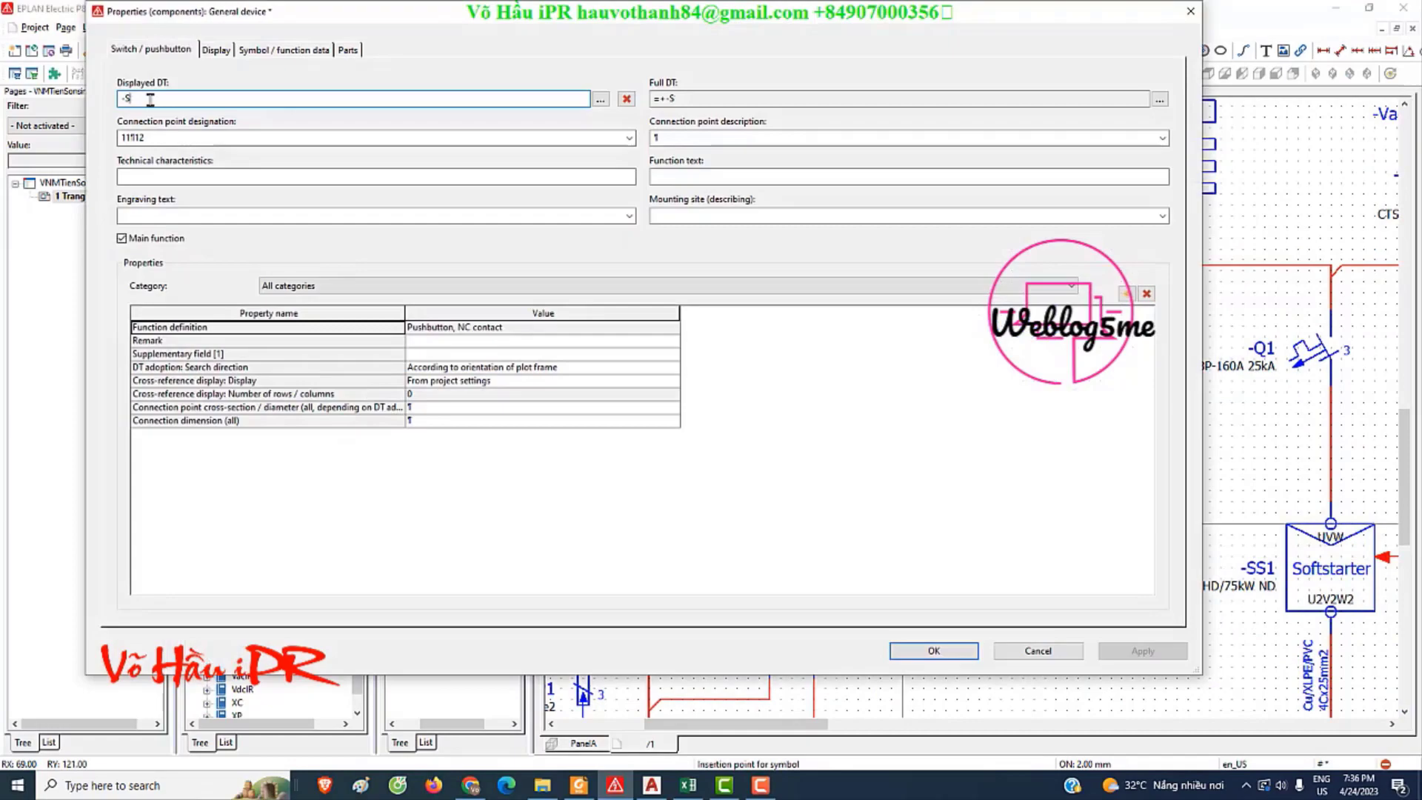
left_click(349, 48)
left_click(265, 118)
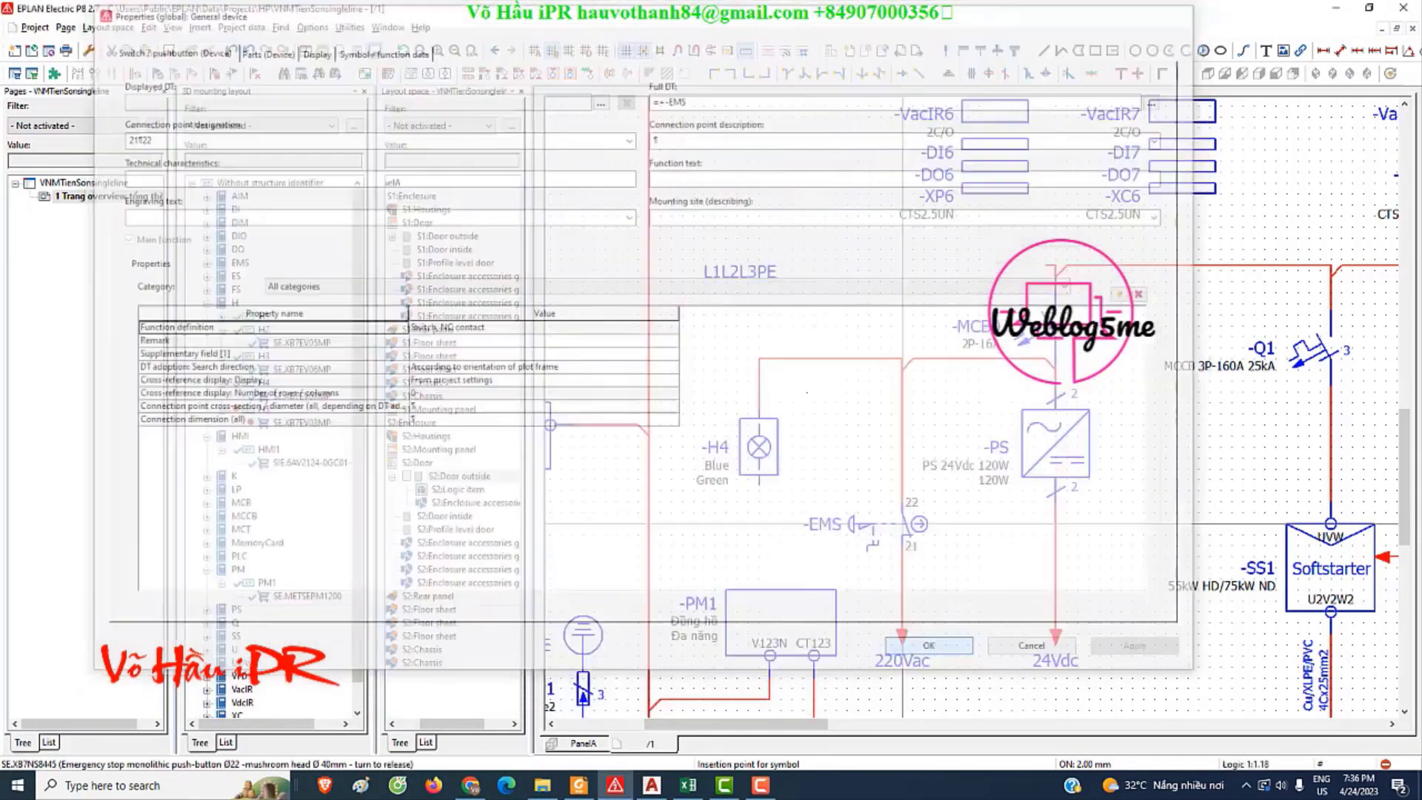
scroll(859, 459, "down", 1)
- Insert an NO-contact pushbutton symbol for RESET on the schematic
scroll(859, 459, "up", 1)
scroll(859, 459, "down", 2)
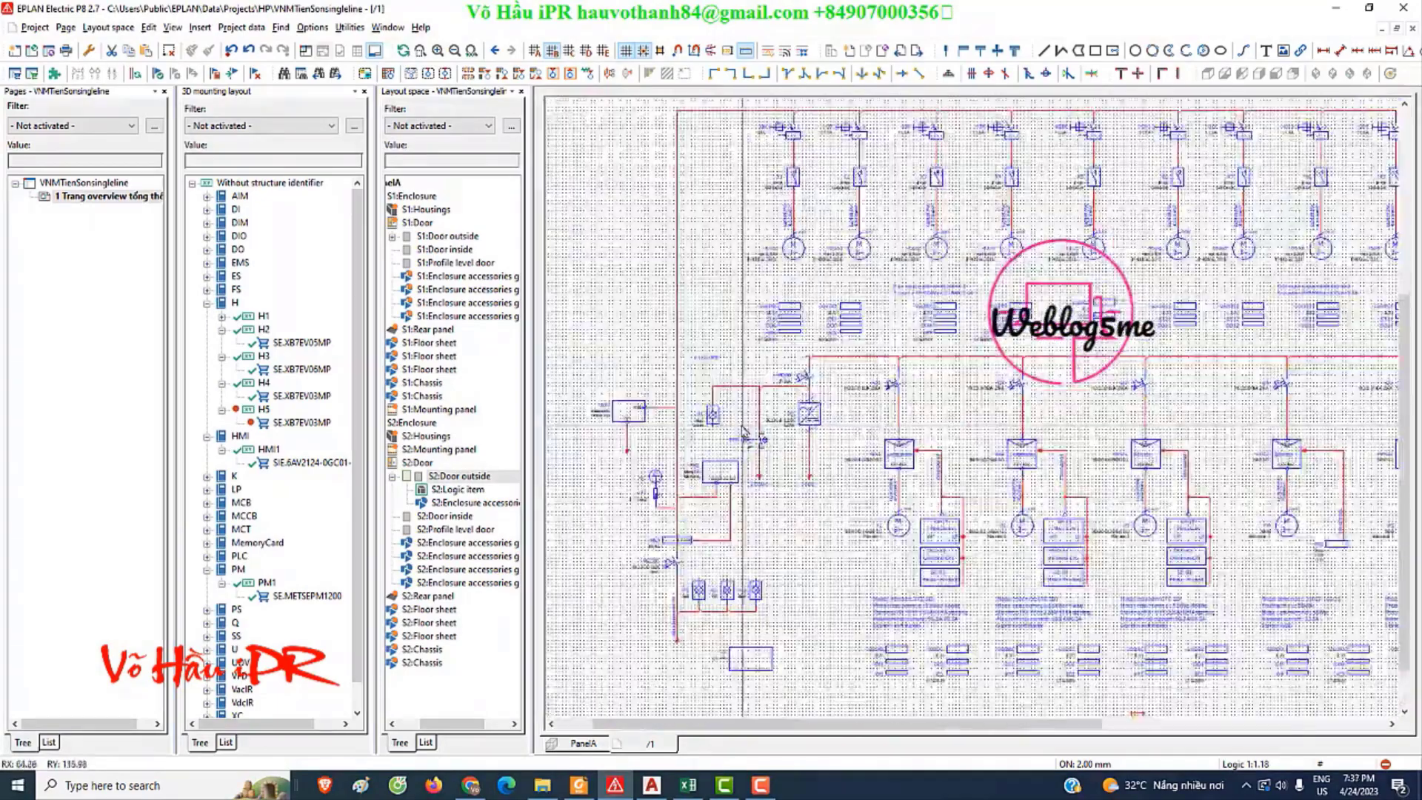
scroll(852, 452, "up", 2)
scroll(837, 444, "down", 2)
scroll(815, 429, "up", 2)
scroll(815, 430, "up", 1)
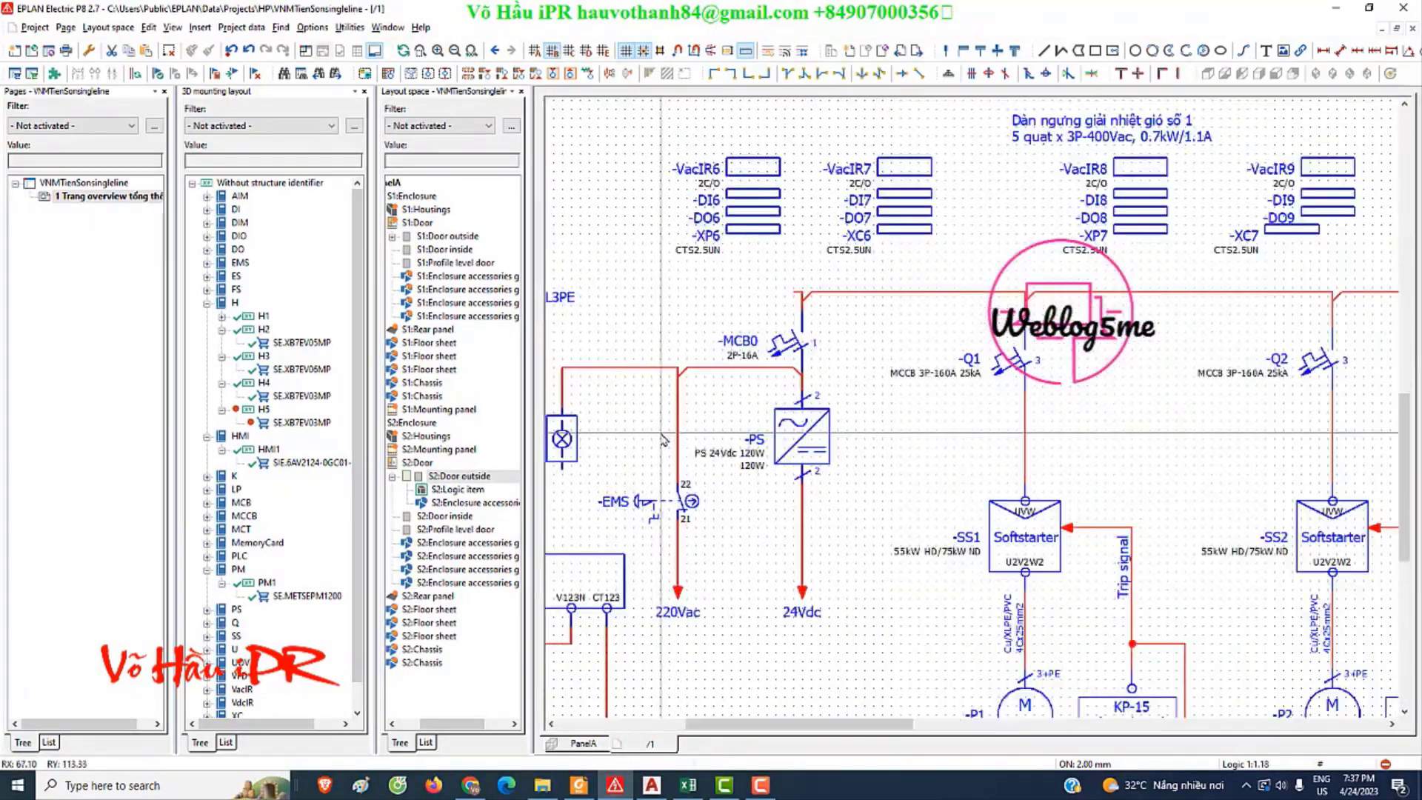
right_click(811, 258)
left_click(837, 273)
double_click(889, 323)
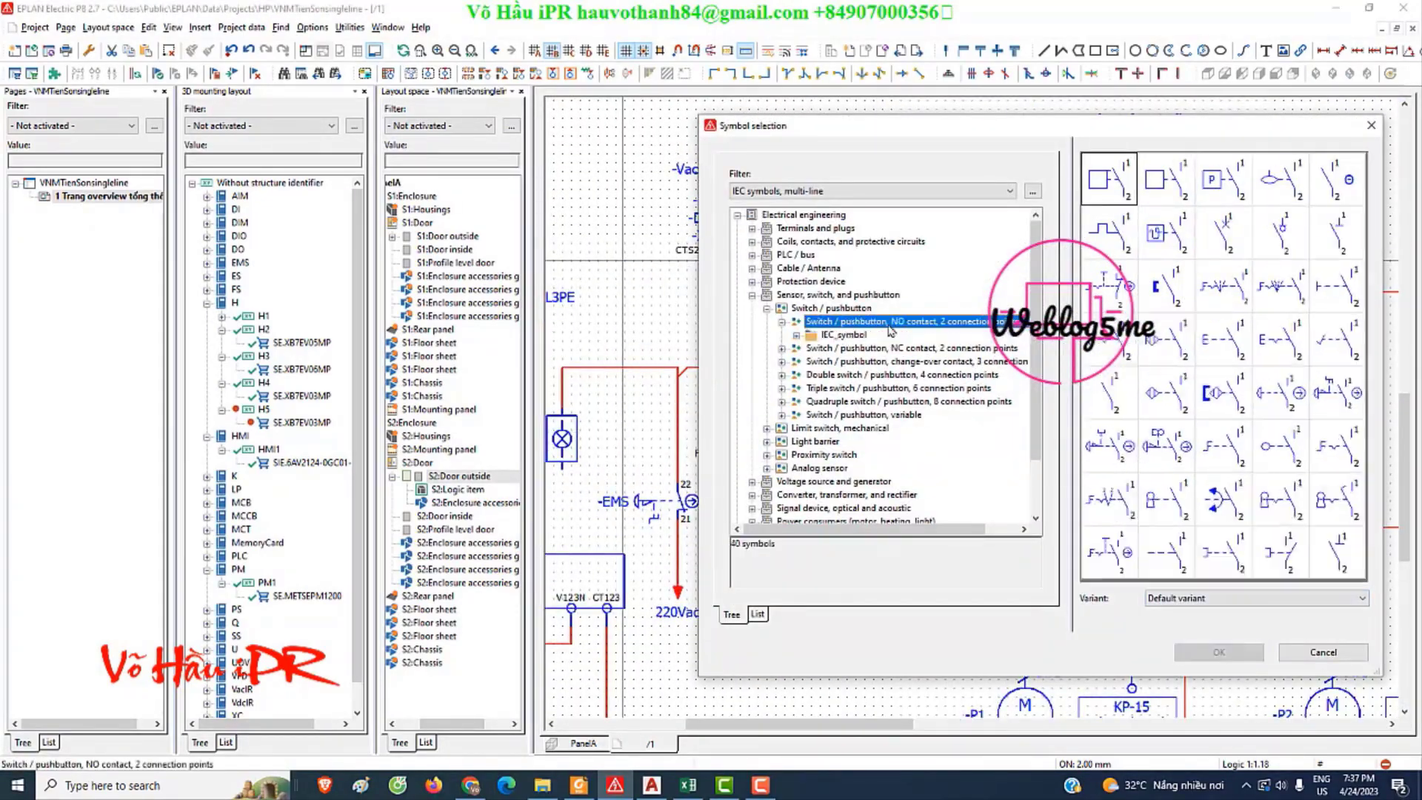
double_click(1276, 354)
left_click(656, 348)
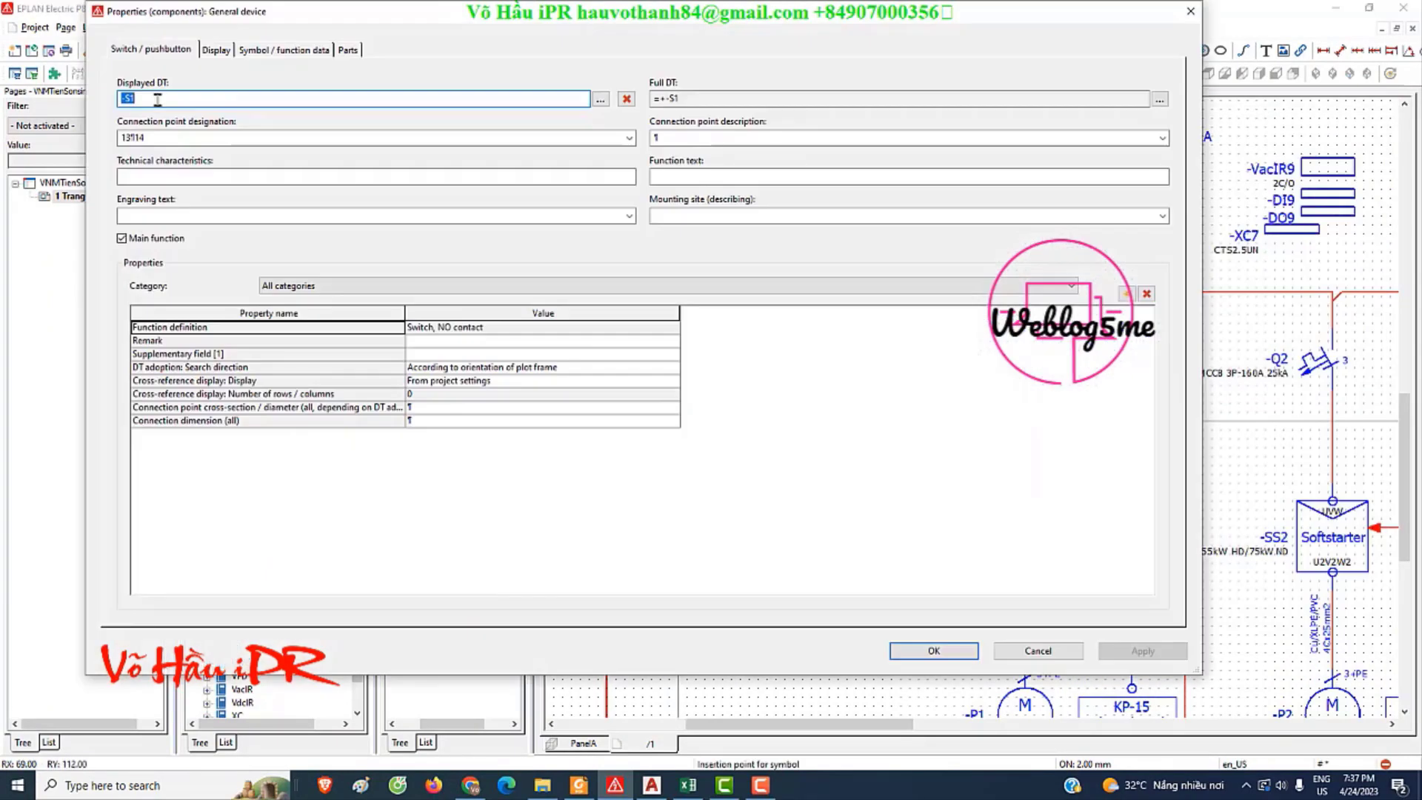
- Assign part XB7NW34M1 to the RESET pushbutton via part selection
left_click(347, 49)
key("alt+Tab")
key("alt+Tab")
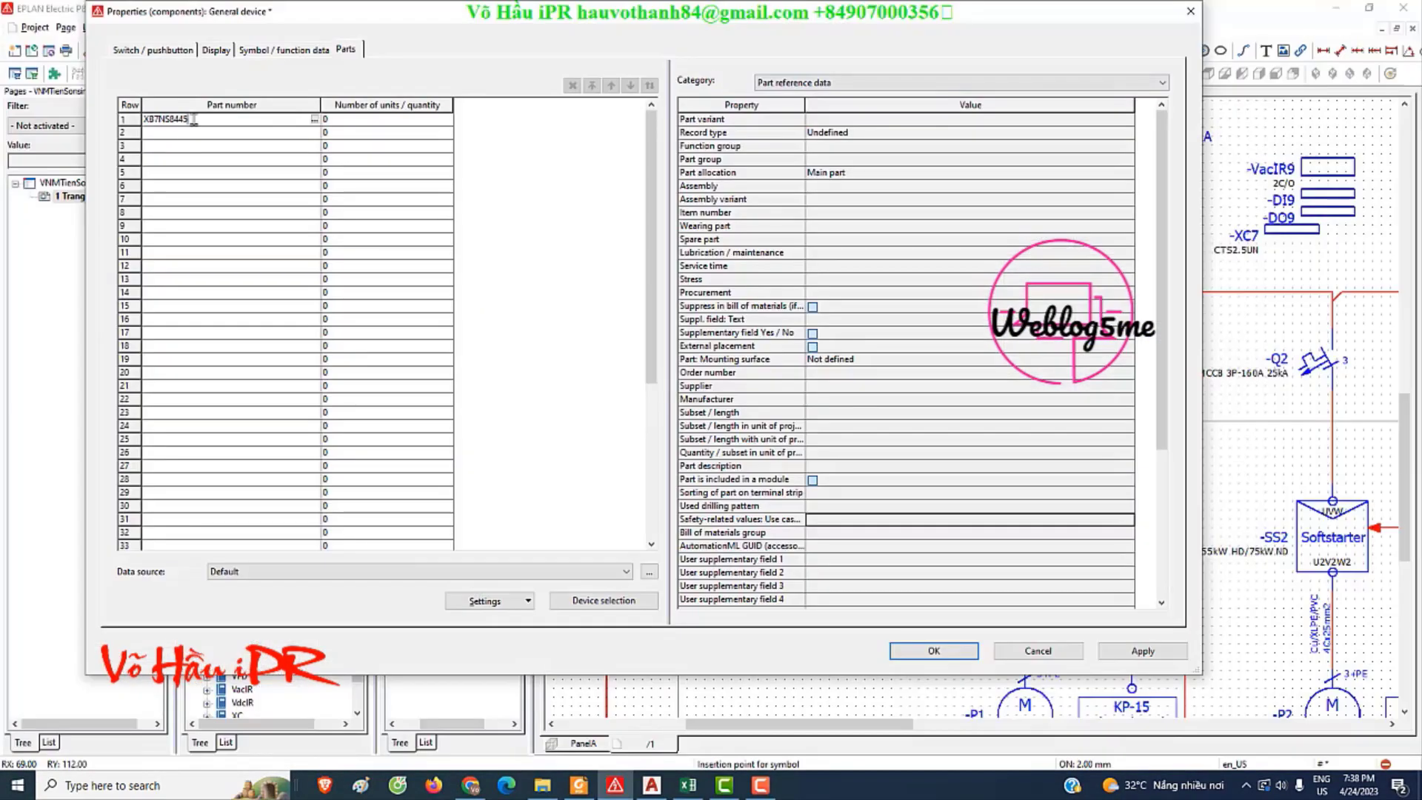
left_click(312, 121)
type("XB7NW34M1")
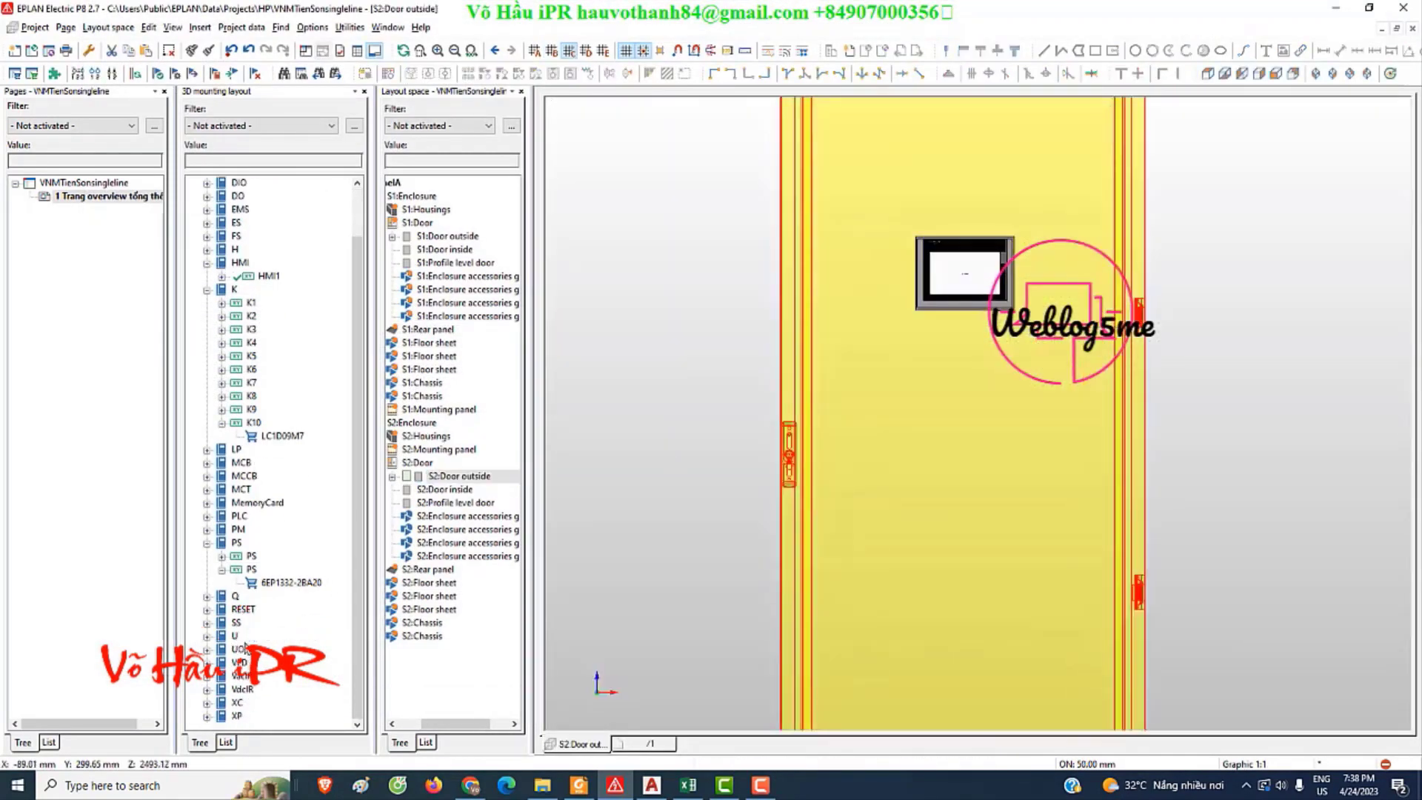
- Mount the RESET pushbutton SE.XB7NW34M1 on the cabinet door
left_click_drag(274, 638, 965, 372)
left_click(988, 358)
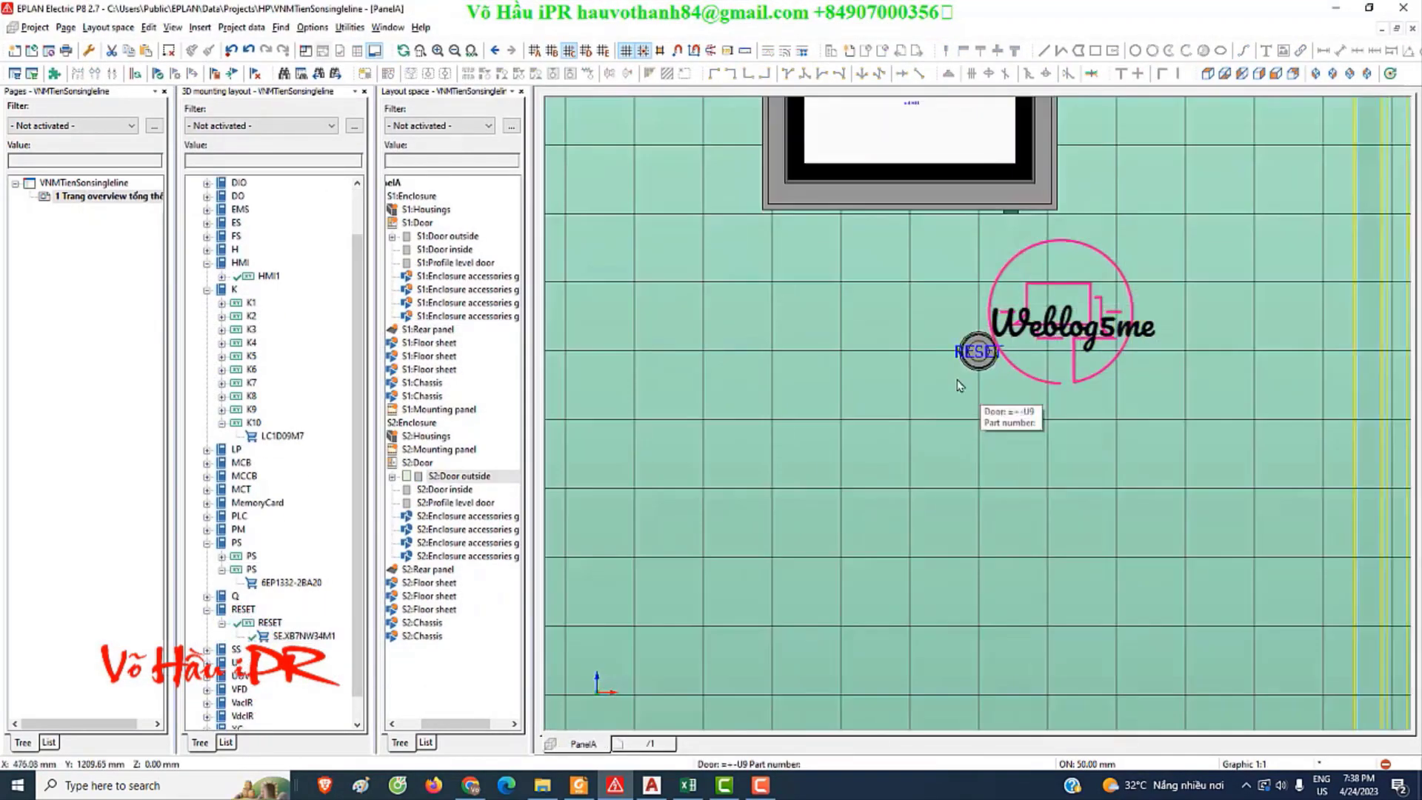
double_click(426, 208)
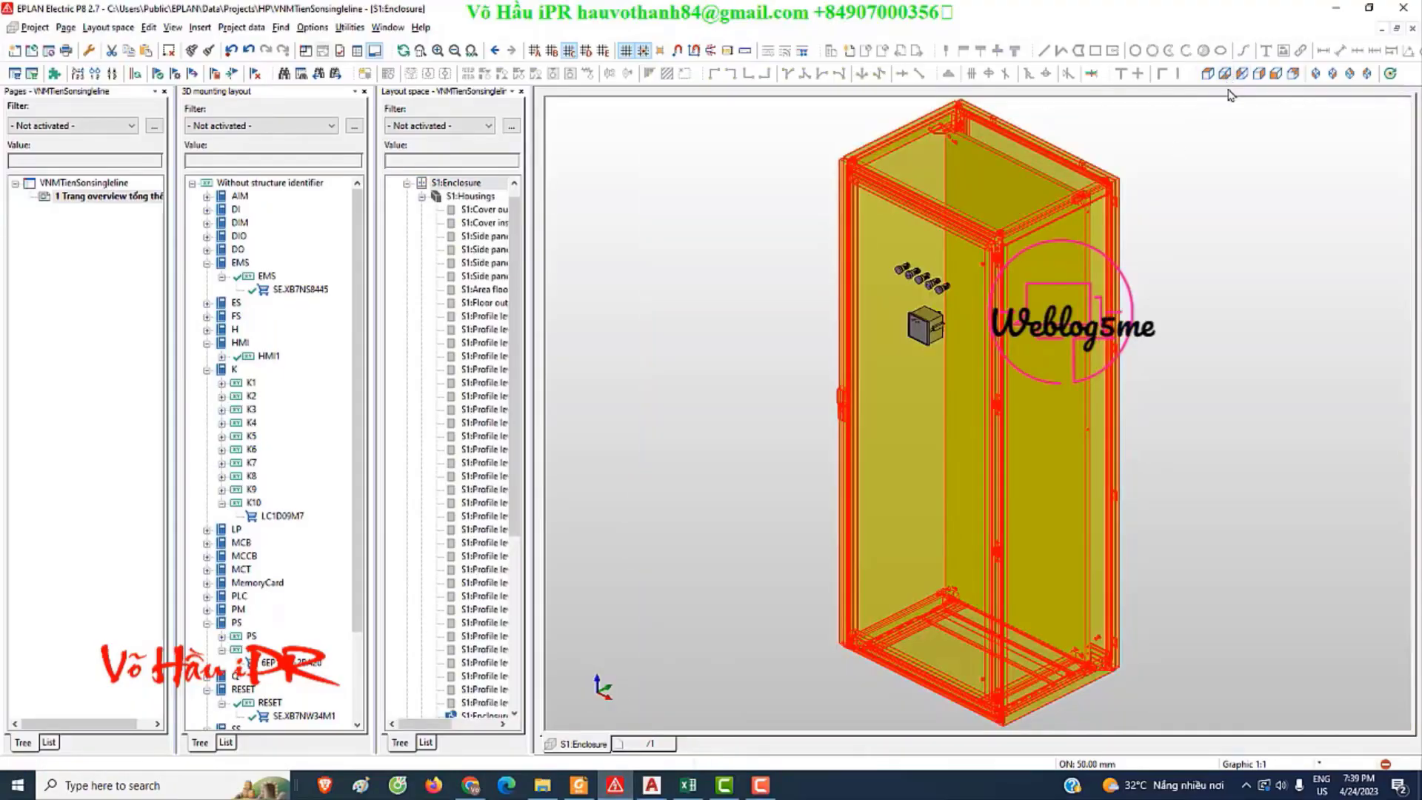
- View the S1 cabinet from top, side and front, ending on the front view
left_click(1224, 73)
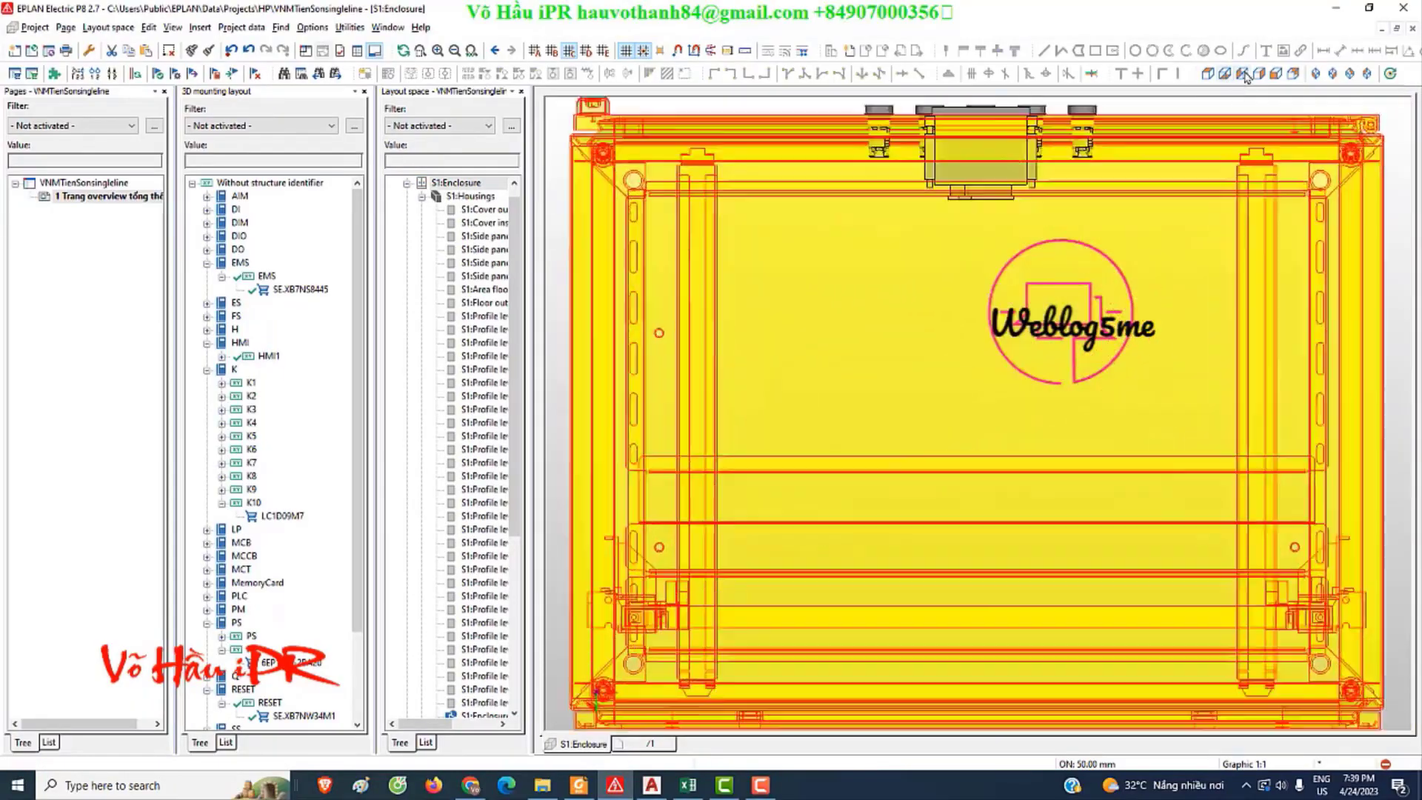
left_click(1258, 73)
left_click(1207, 73)
left_click(1390, 73)
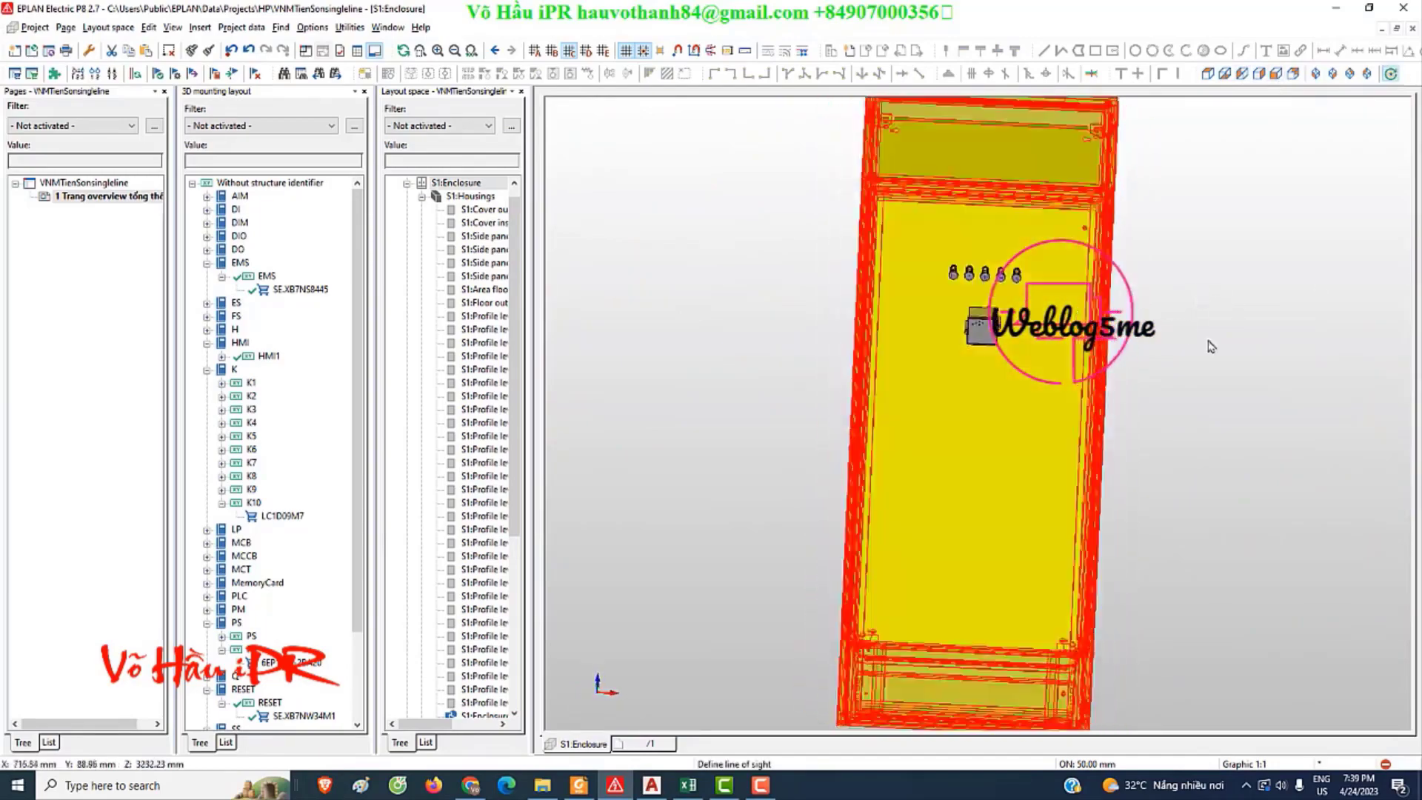
left_click_drag(1177, 311, 1278, 270)
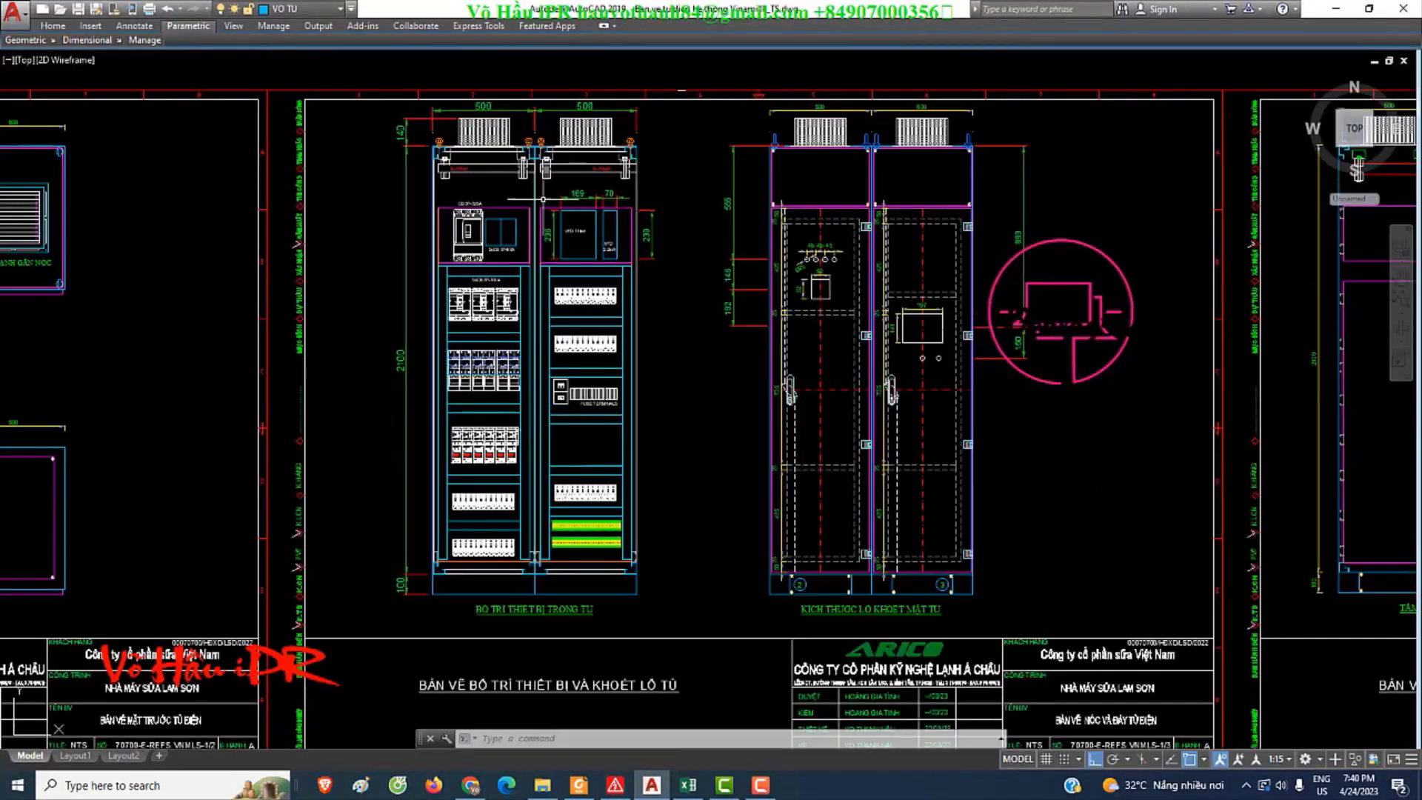
scroll(1357, 275, "up", 5)
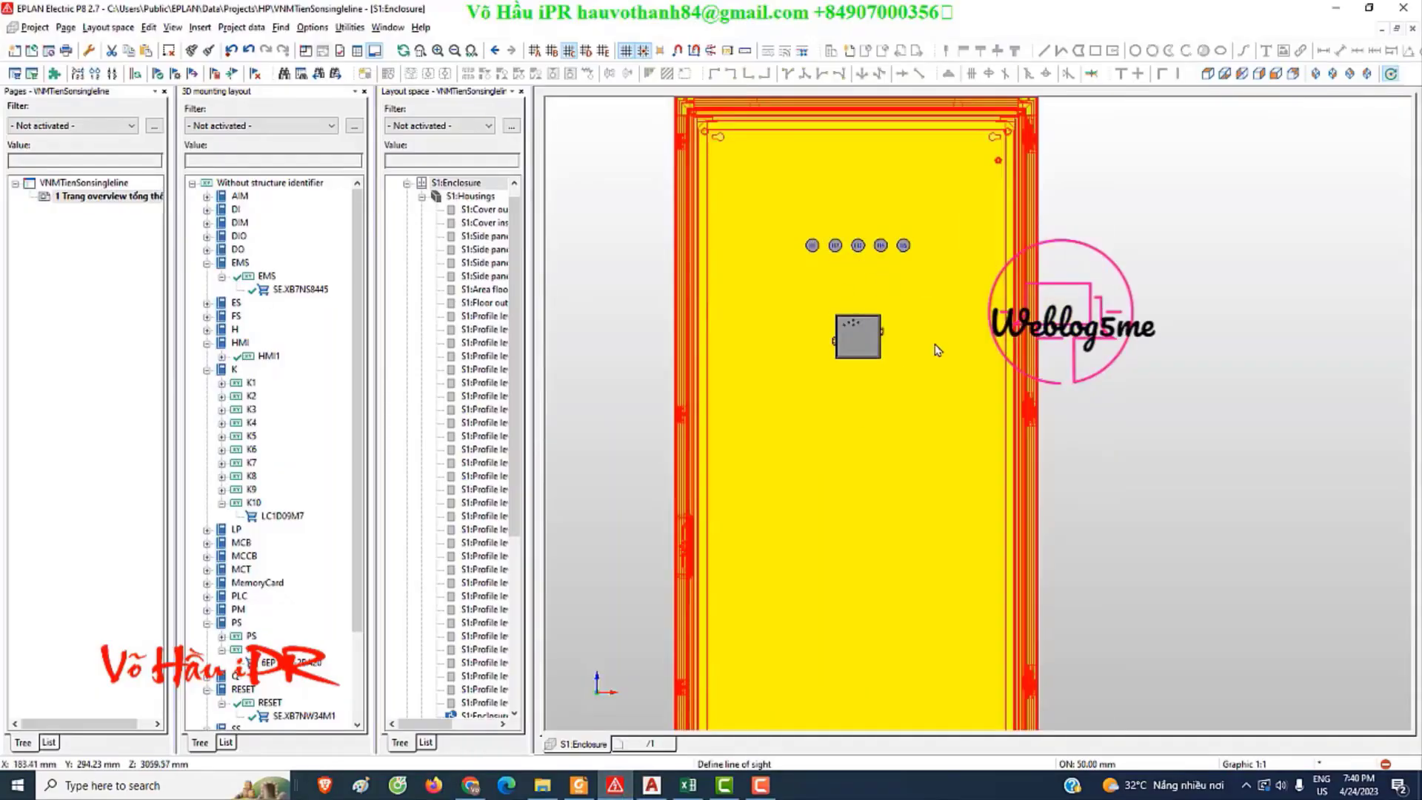
- Open the S1 mounting panel front view and compare it with the AutoCAD panel drawing
double_click(481, 369)
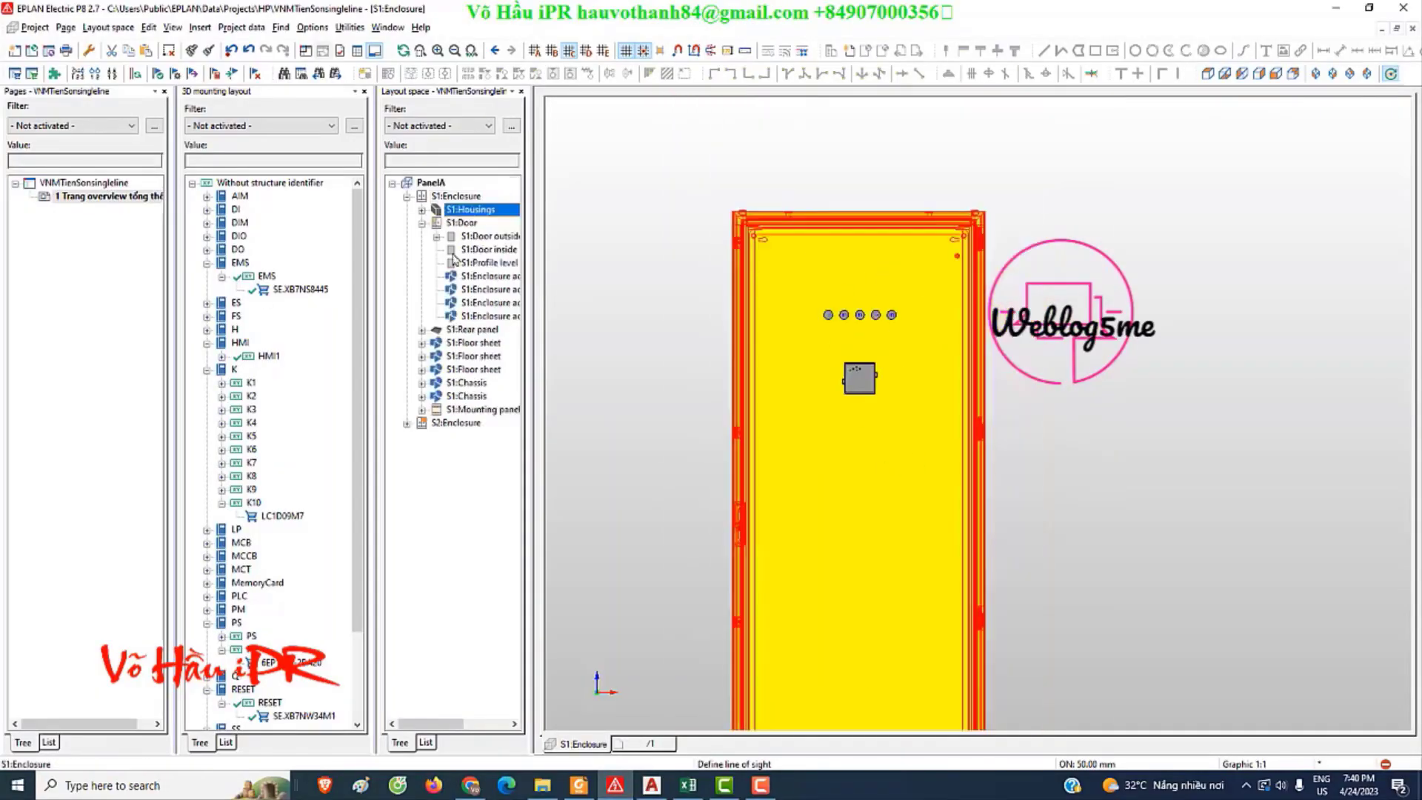
scroll(481, 374, "up", 3)
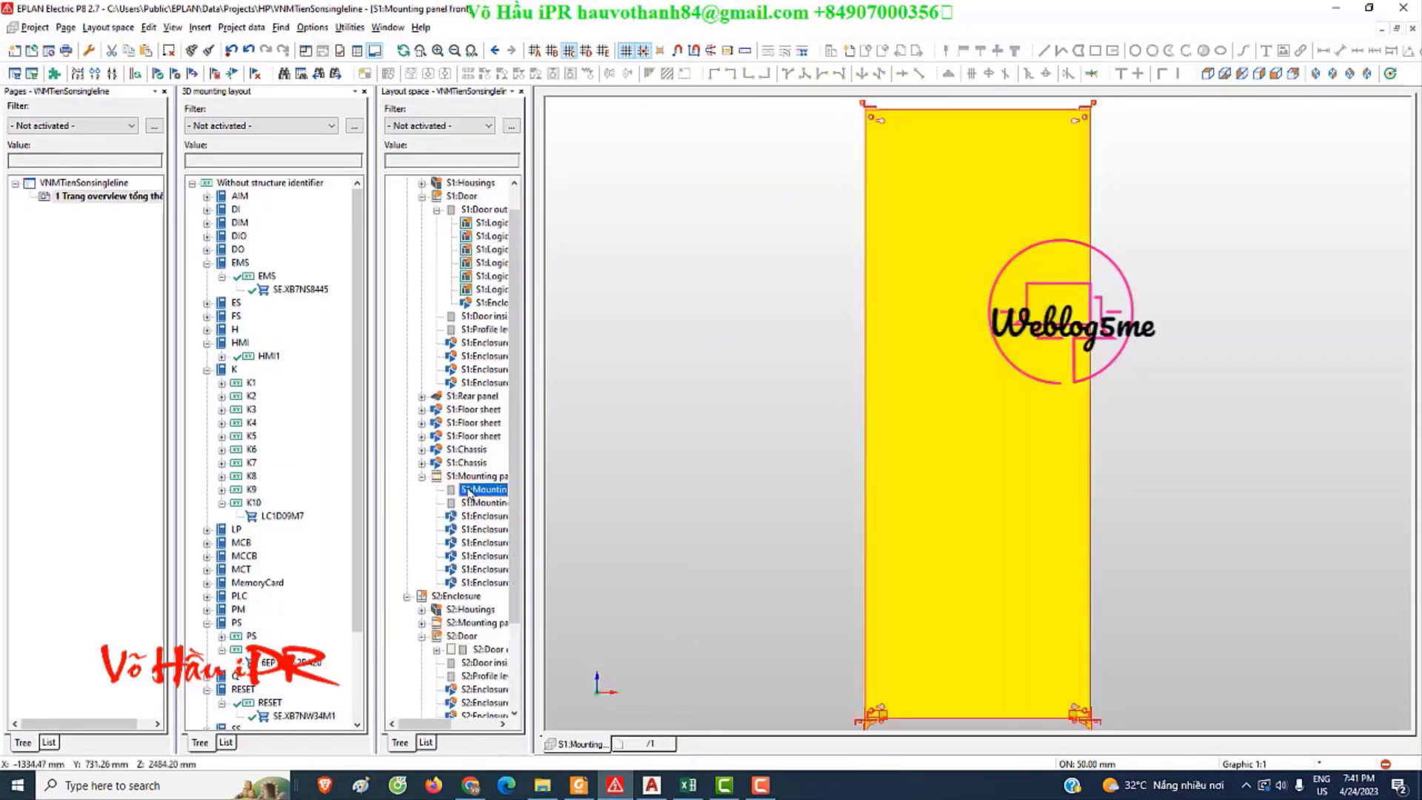
left_click(650, 787)
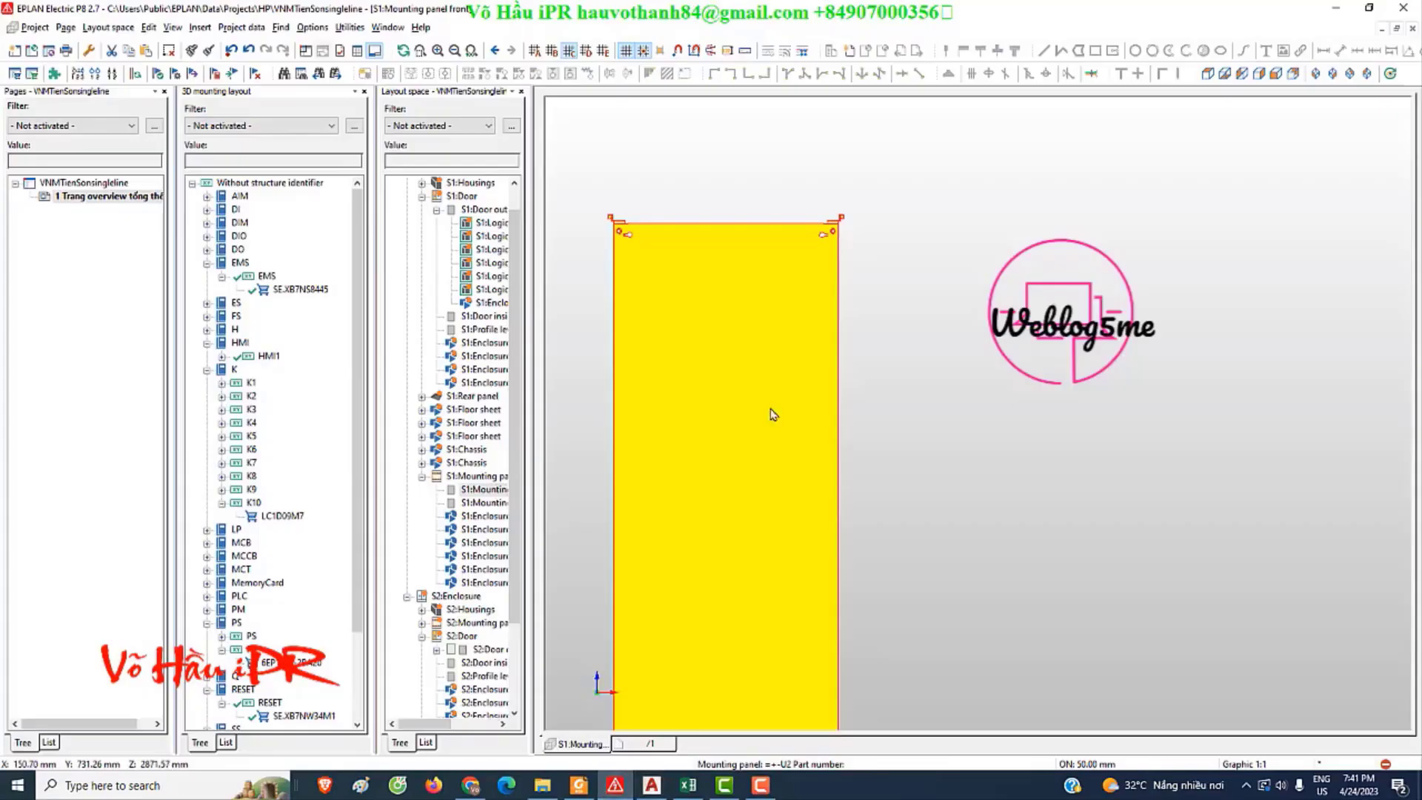
- Insert a mounting plate from Part selection and place it on the S1 layout
left_click(200, 26)
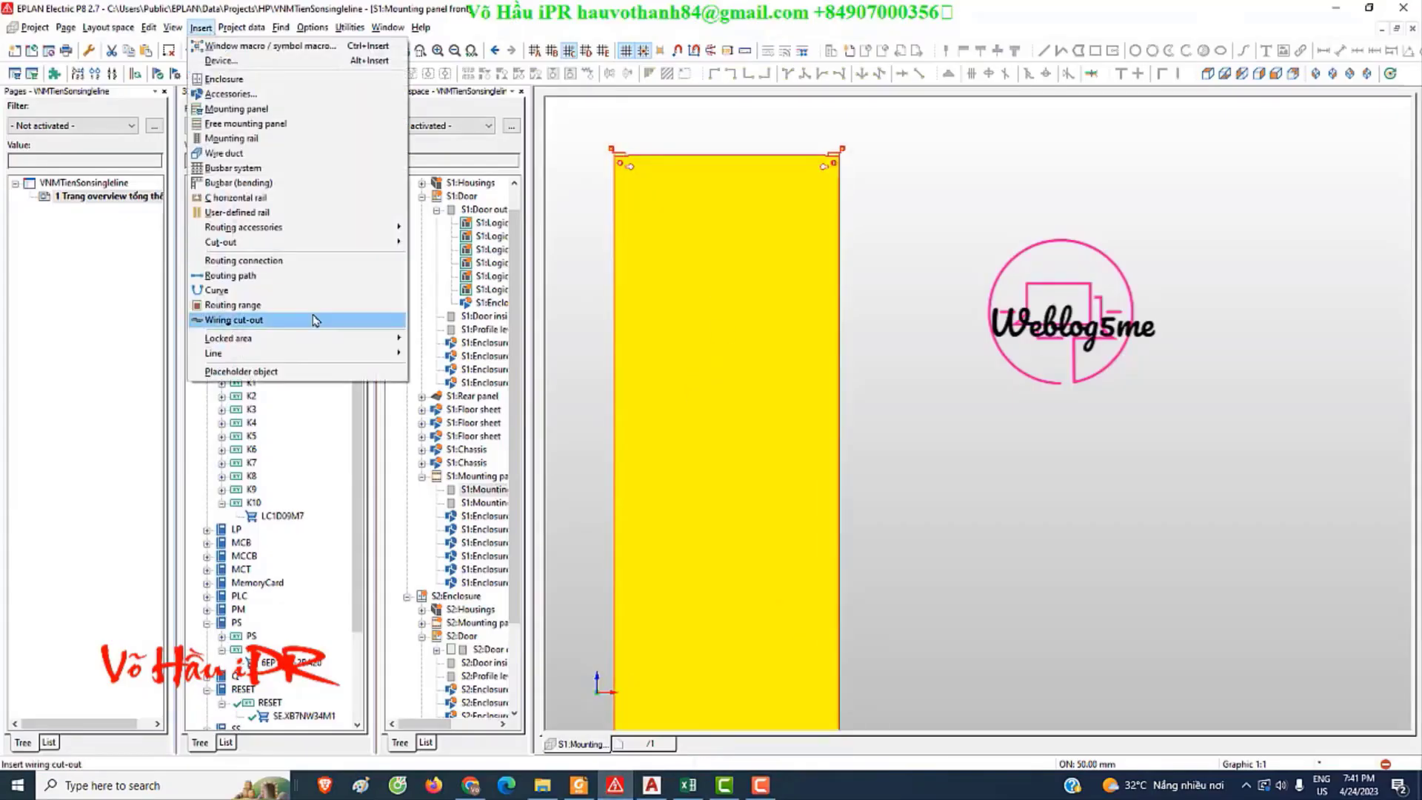
left_click(237, 105)
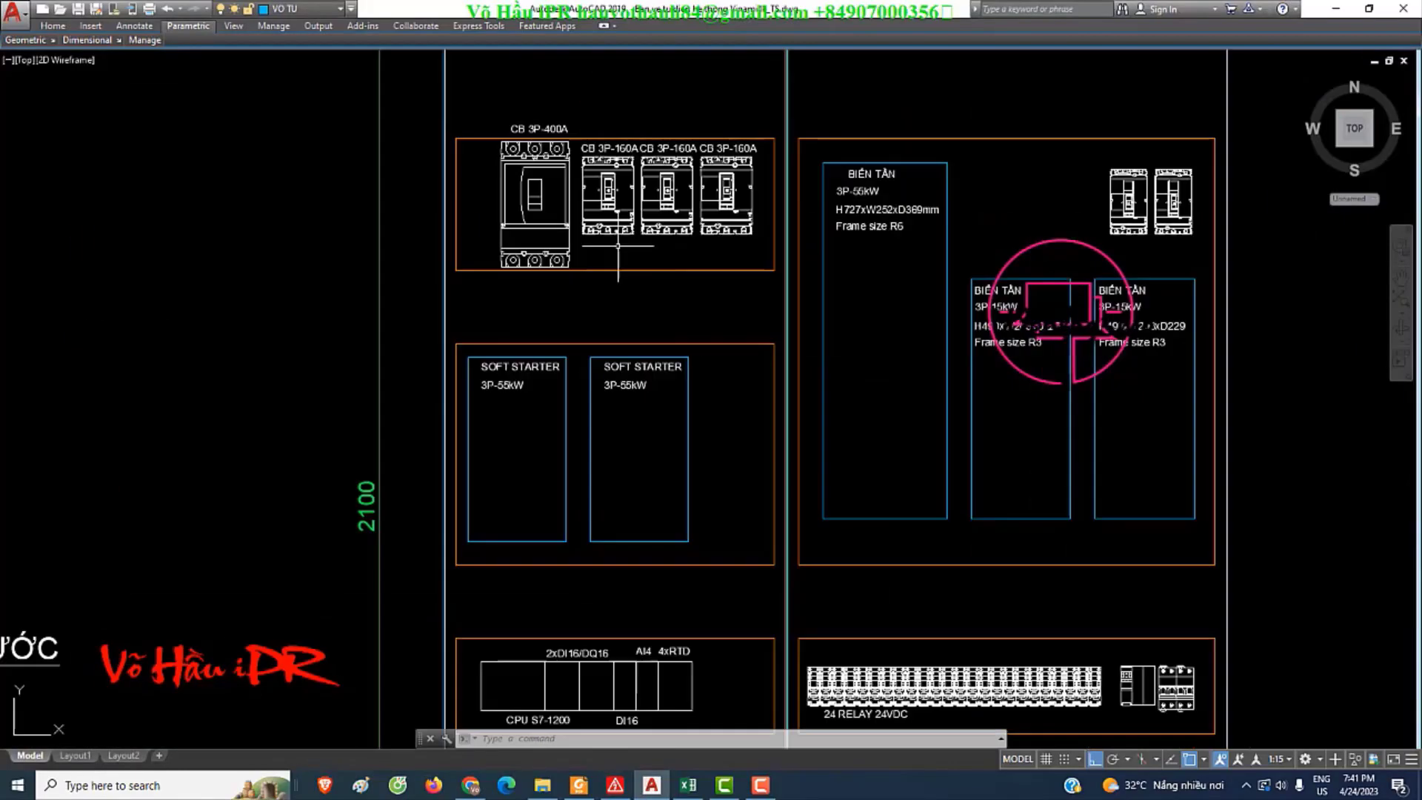
scroll(491, 191, "up", 3)
key("Escape")
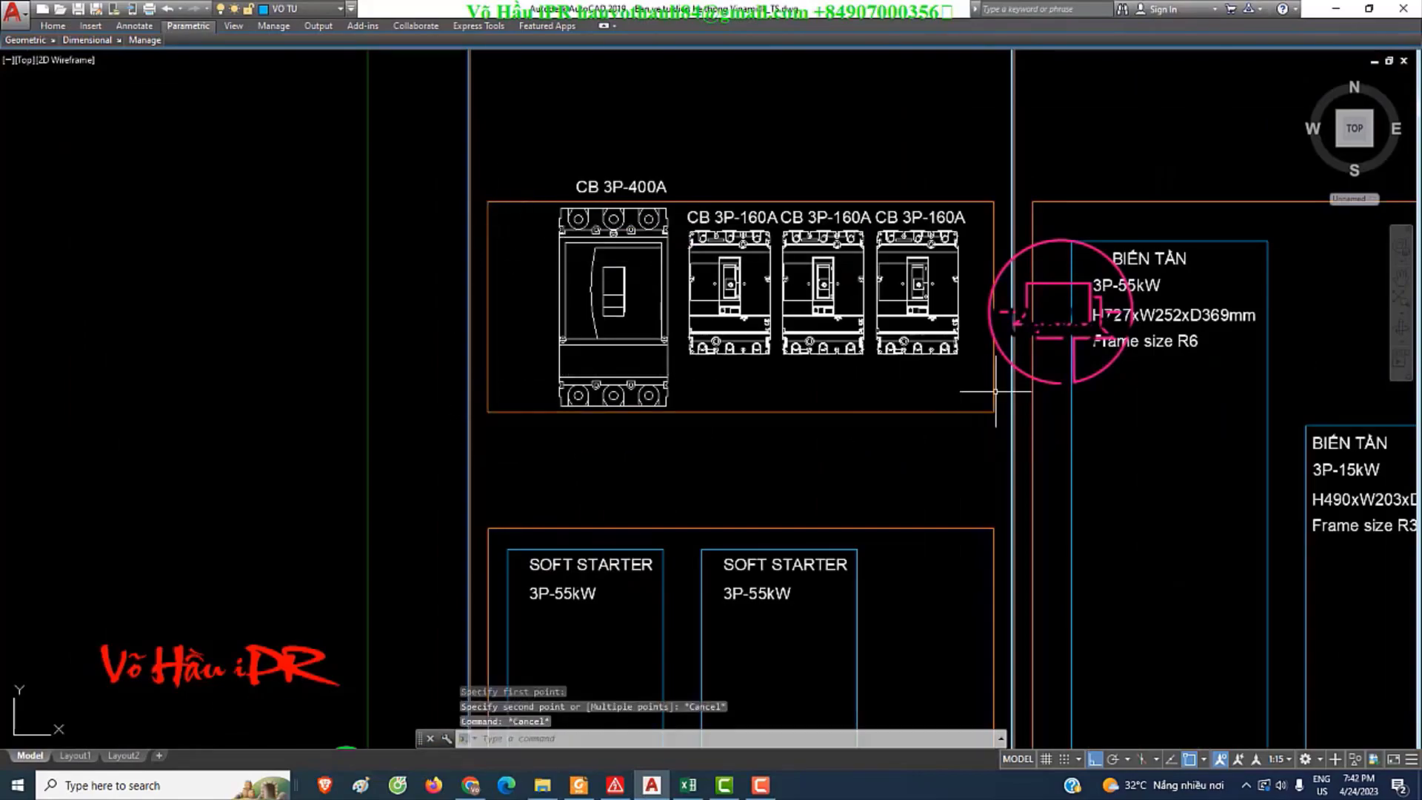
scroll(995, 391, "down", 2)
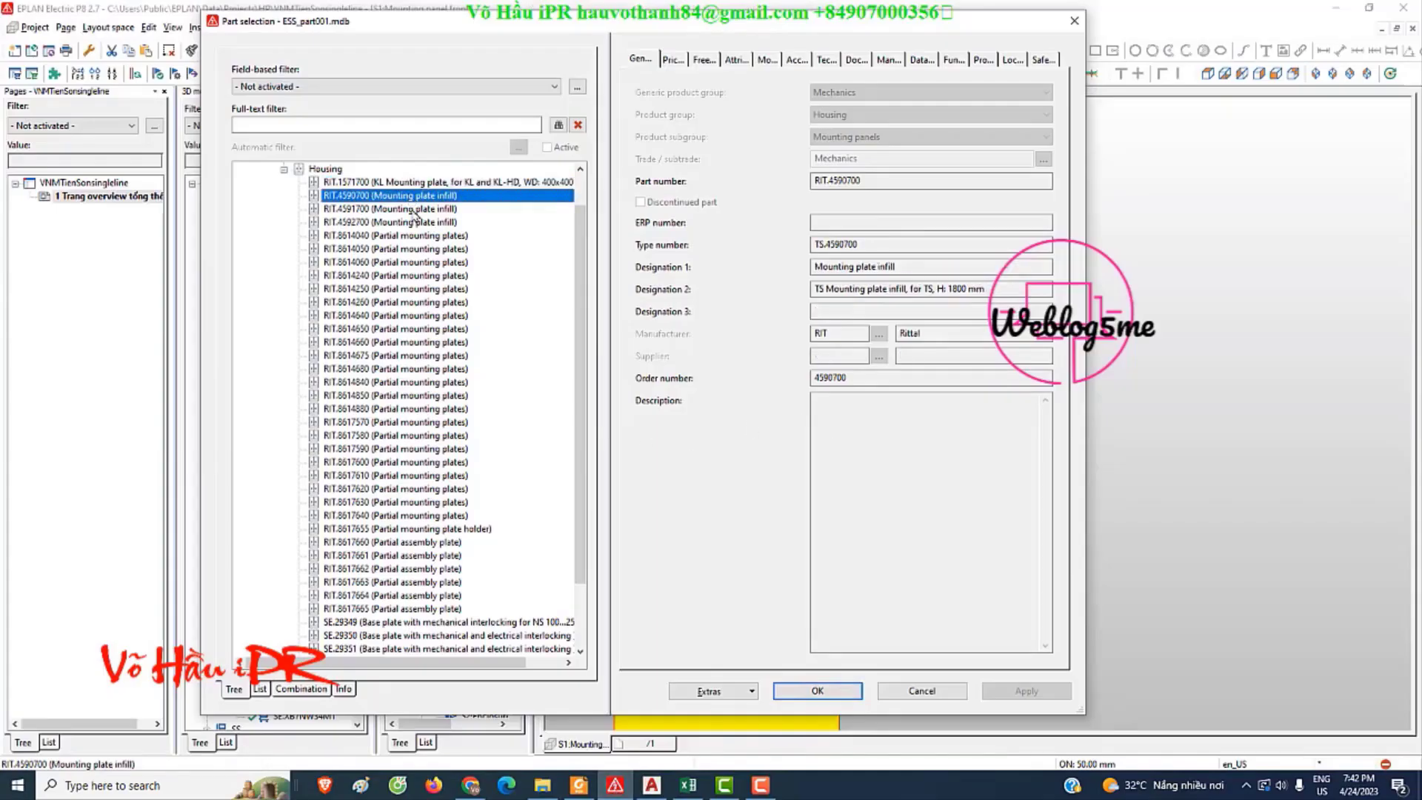
mouse_move(409, 182)
left_mouse_down()
mouse_move(399, 604)
mouse_move(385, 629)
mouse_move(355, 511)
left_mouse_up()
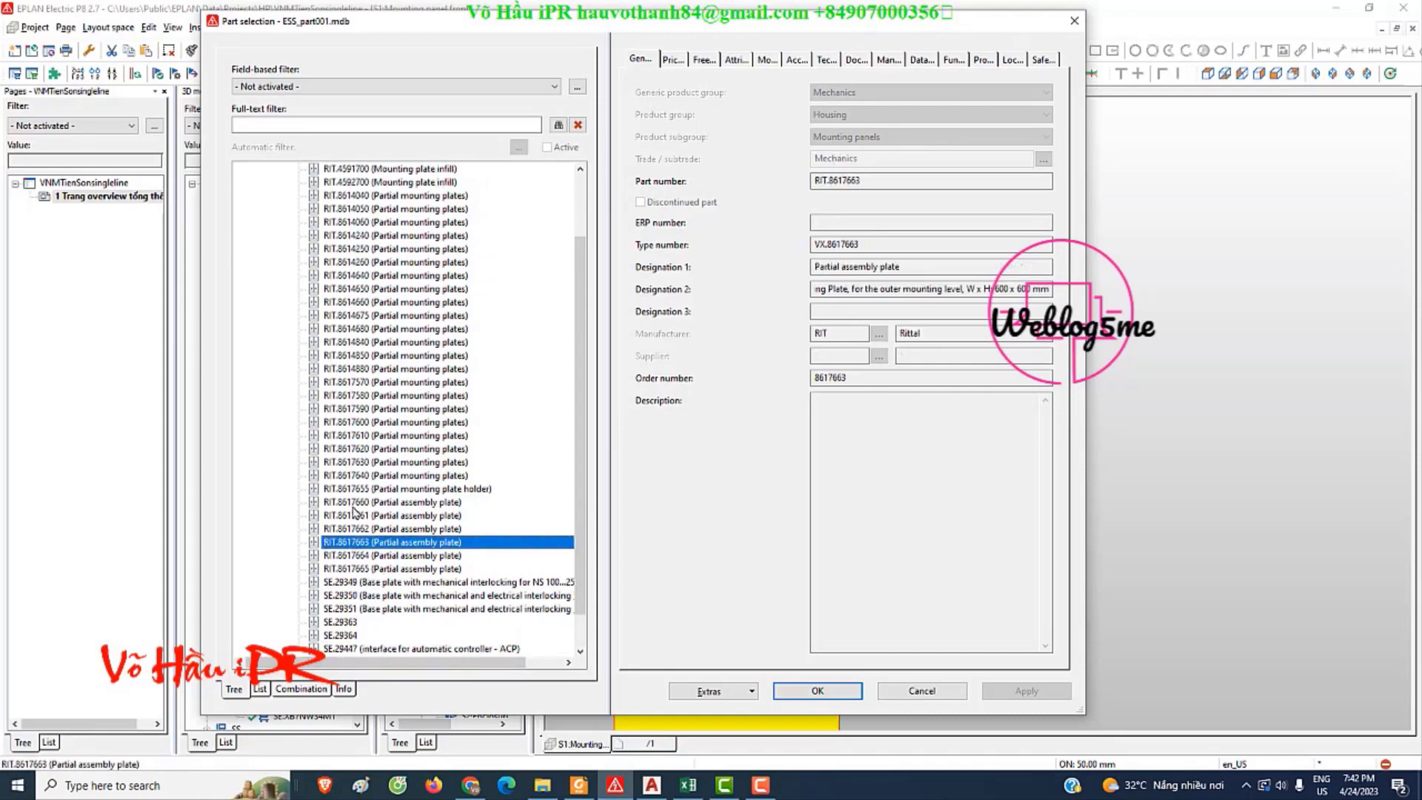
key("Up")
key("Up")
key("Up")
key("Up")
key("Up")
key("Up")
key("Up")
key("Up")
key("Return")
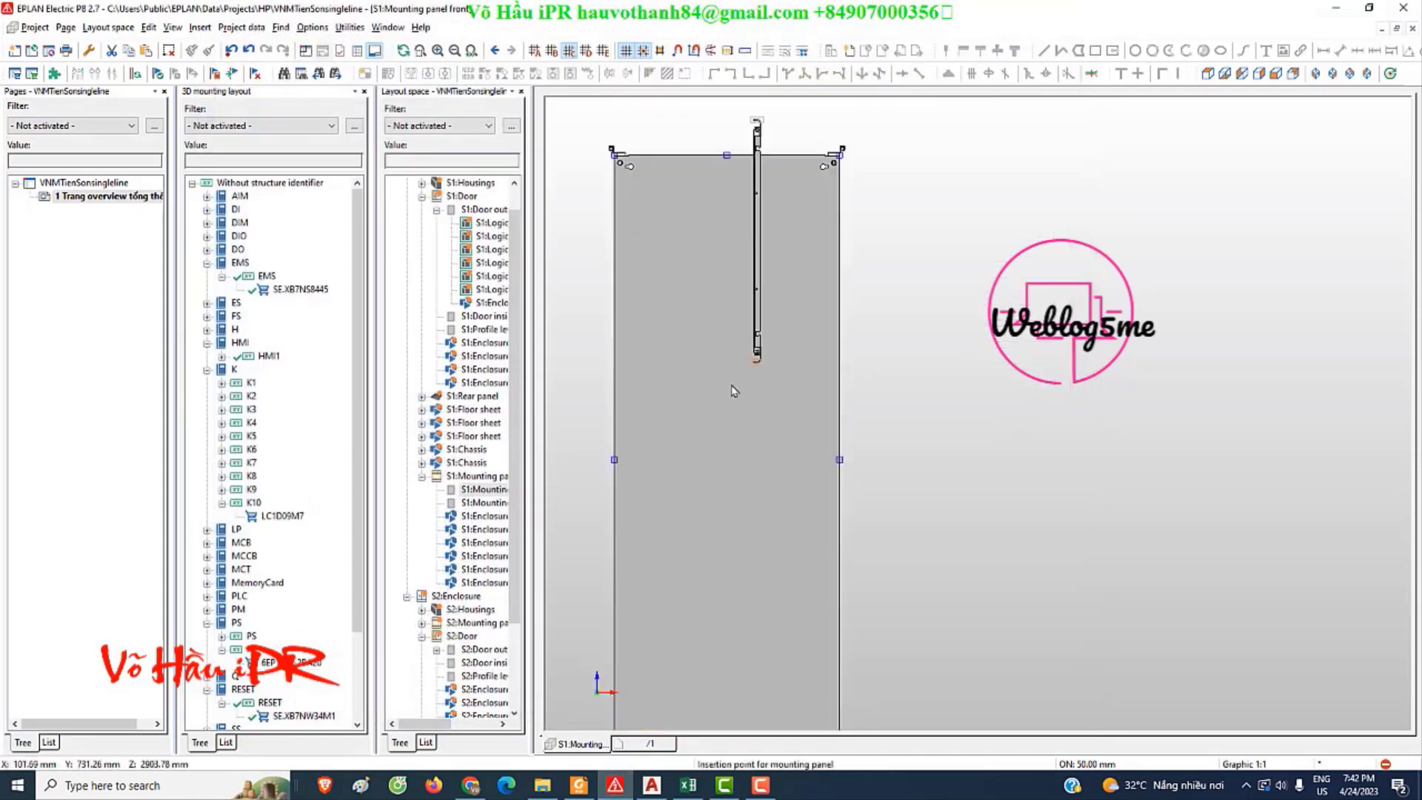
left_click(734, 391)
- Insert another mounting panel using Rittal partial mounting plate RIT.8614640
left_click(200, 27)
left_click(245, 111)
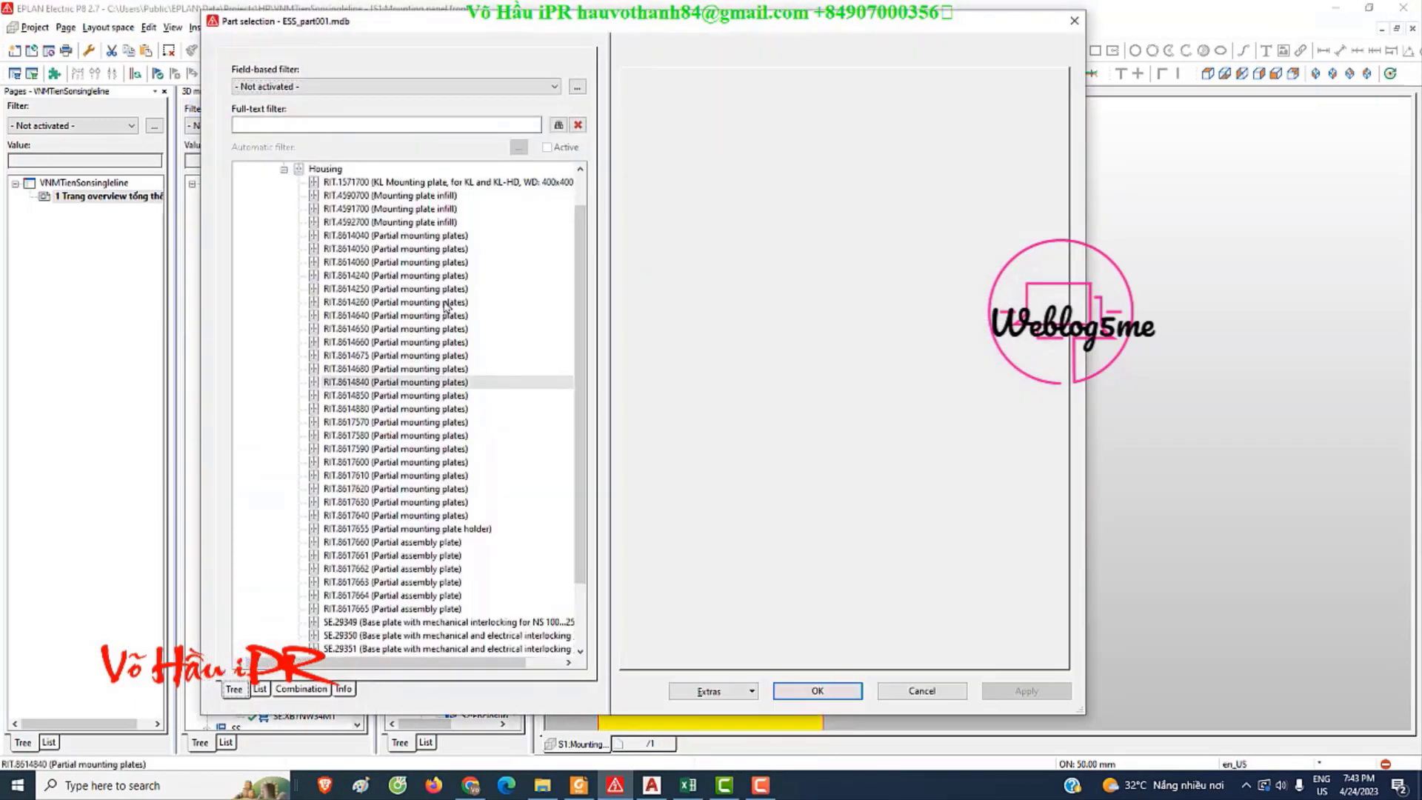
double_click(447, 314)
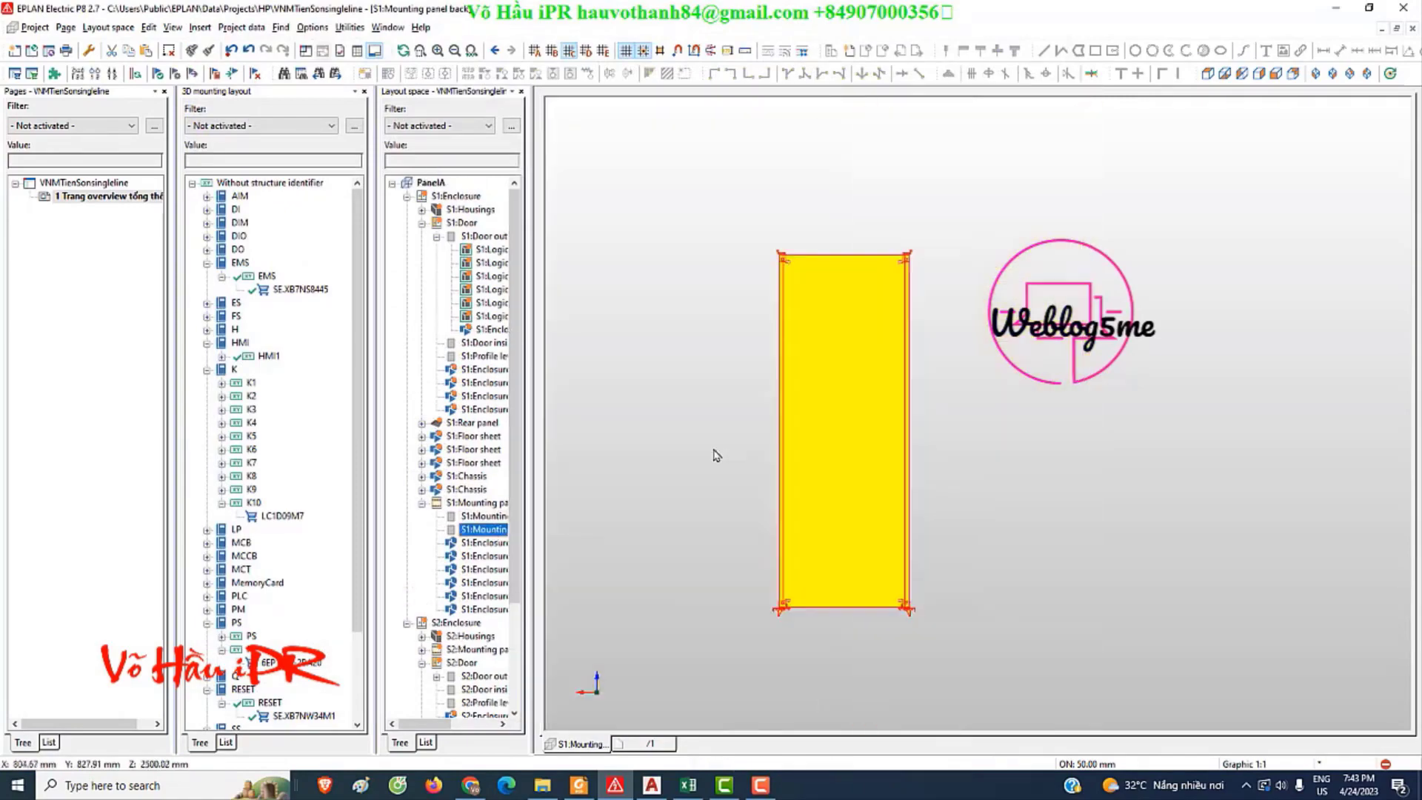